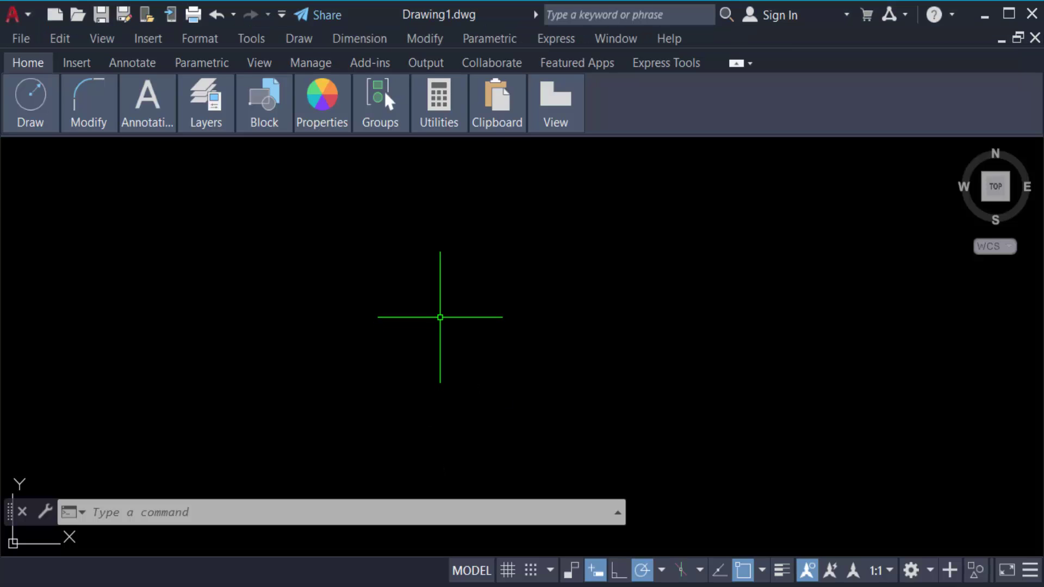
Step: Draw a horizontal 20-unit base line across the middle of the drawing with LINE
type("l")
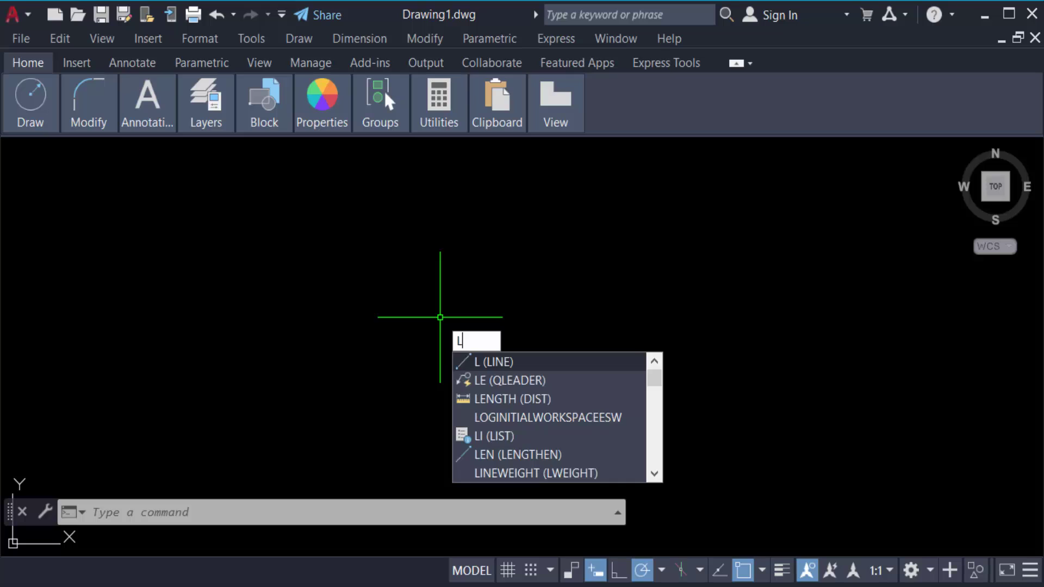
key("Return")
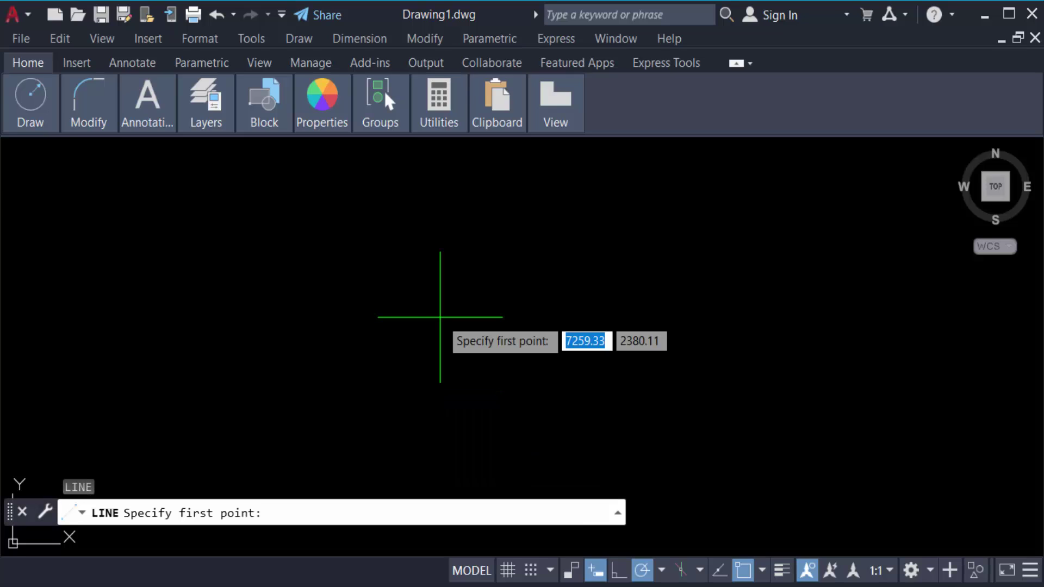
left_click(440, 317)
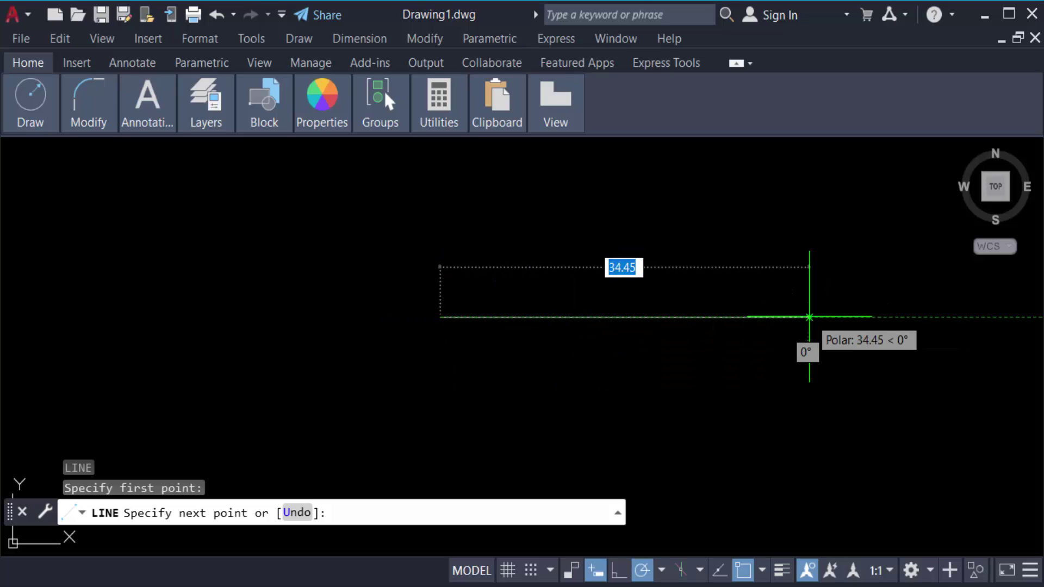
type("20")
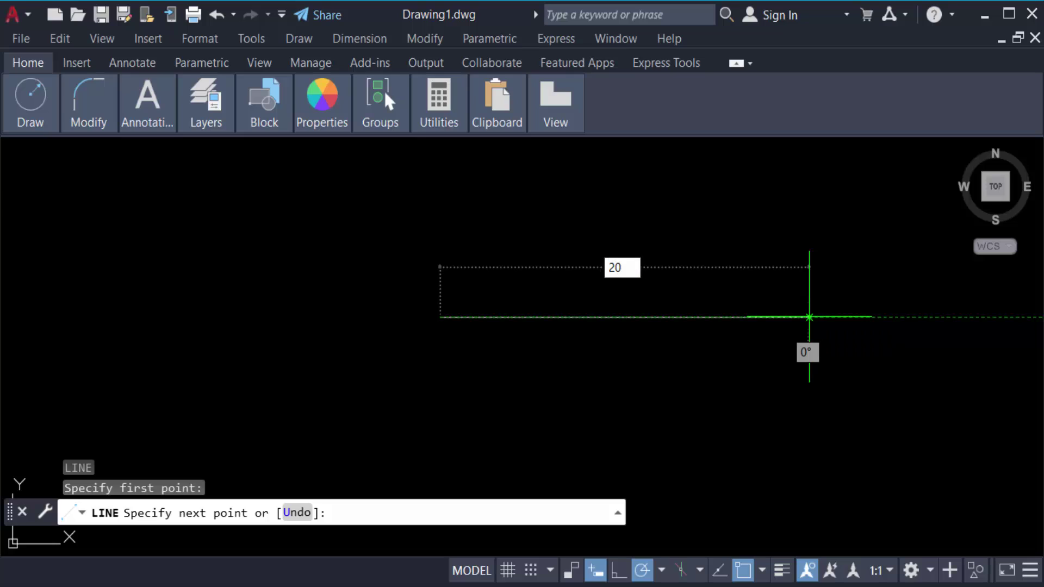
key("Return")
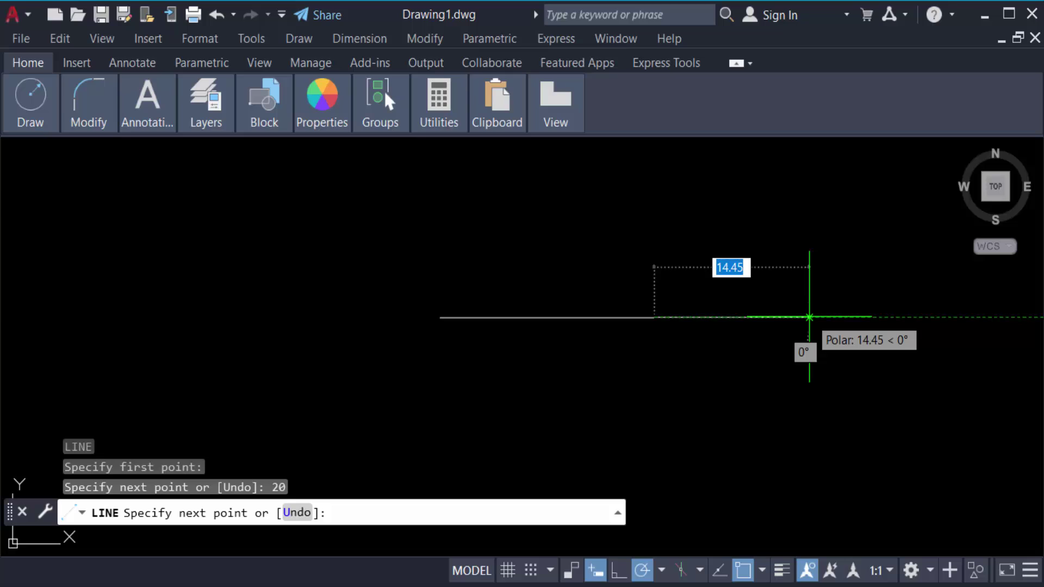
key("Return")
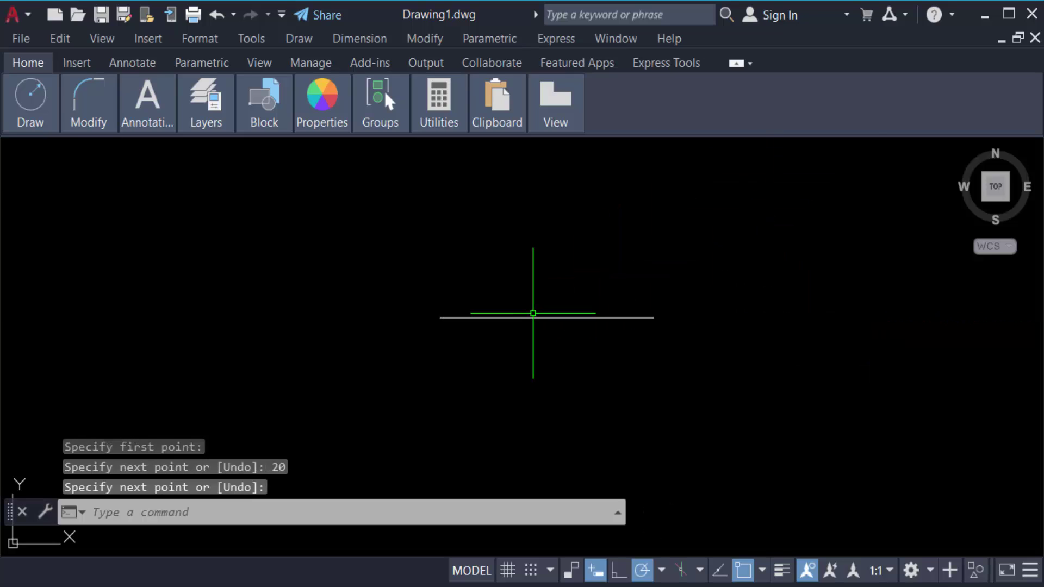
Step: Draw a 15-unit line at 60° starting from the base line's midpoint
type("L")
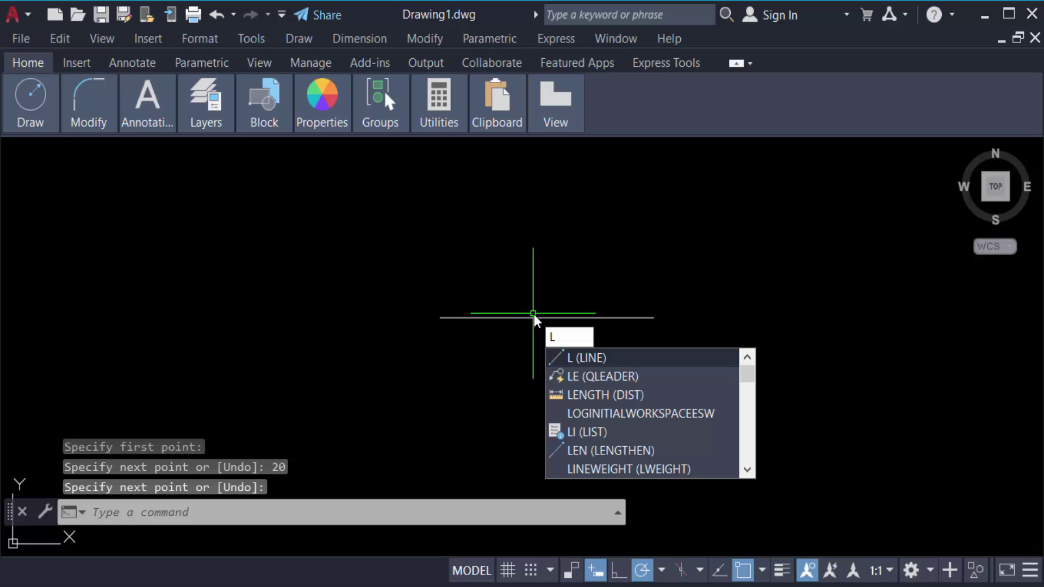
key("Return")
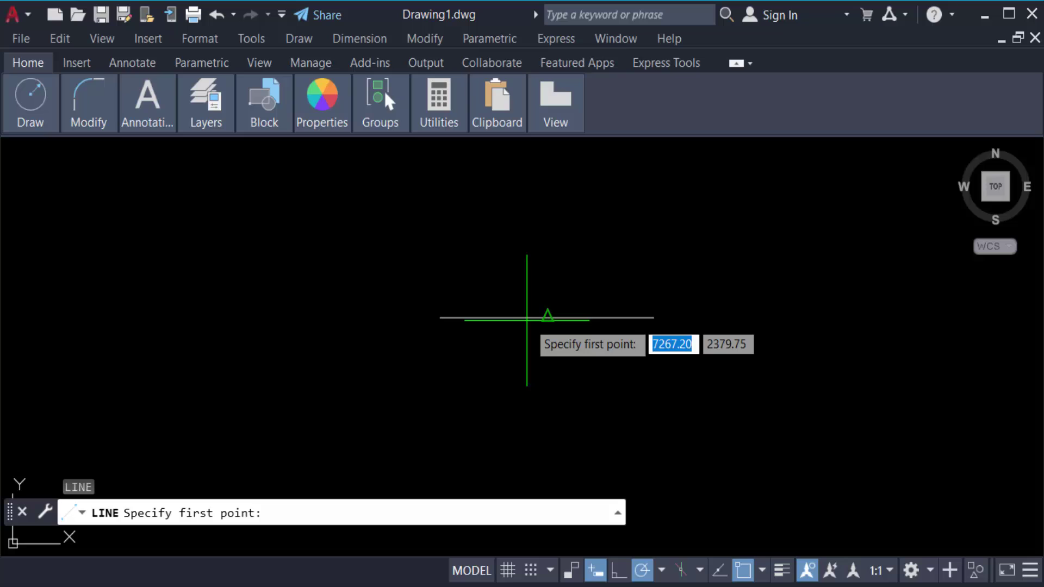
left_click(548, 317)
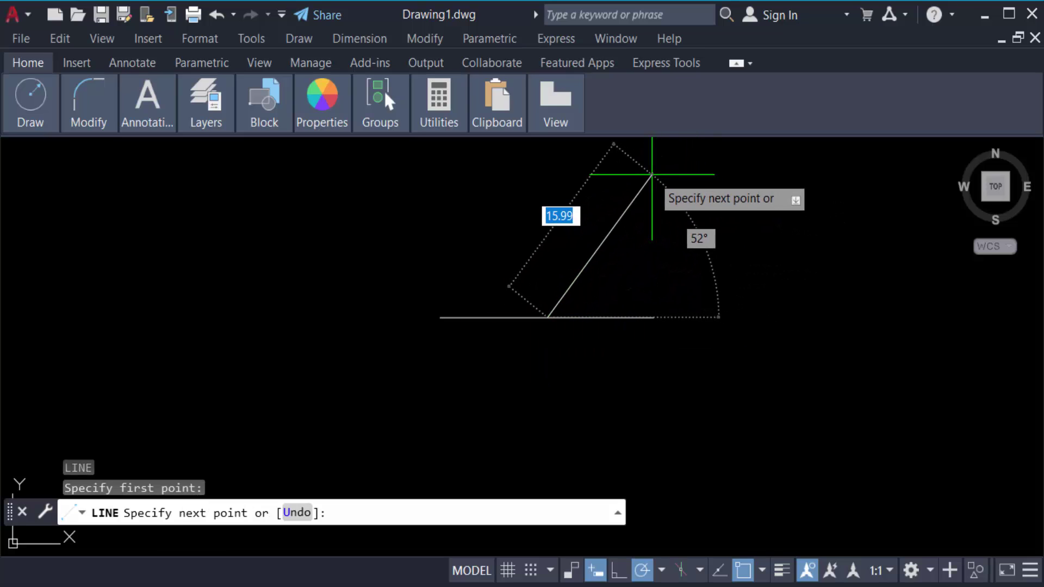
type("15")
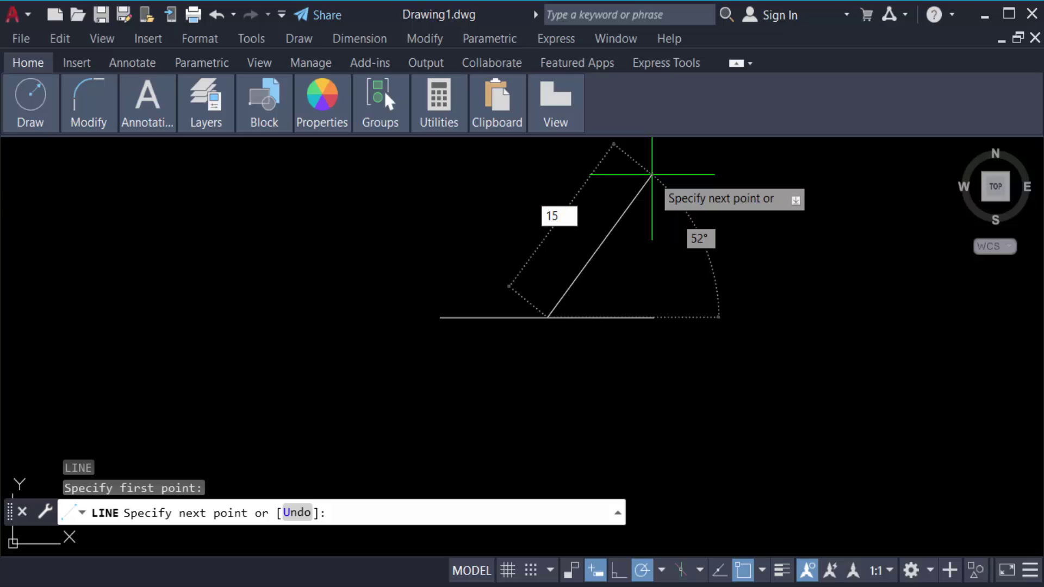
key("Tab")
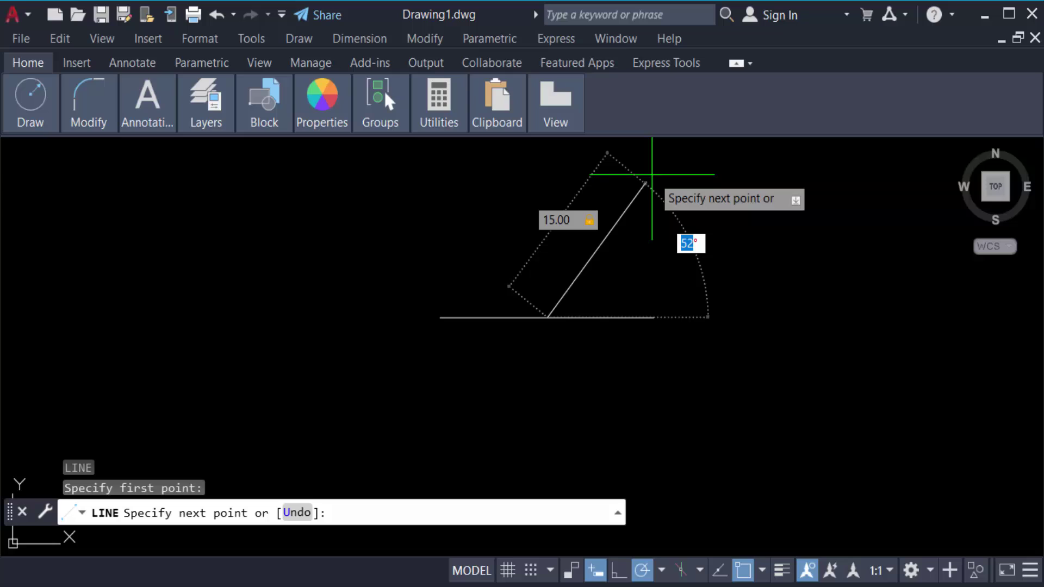
type("60")
key("Return")
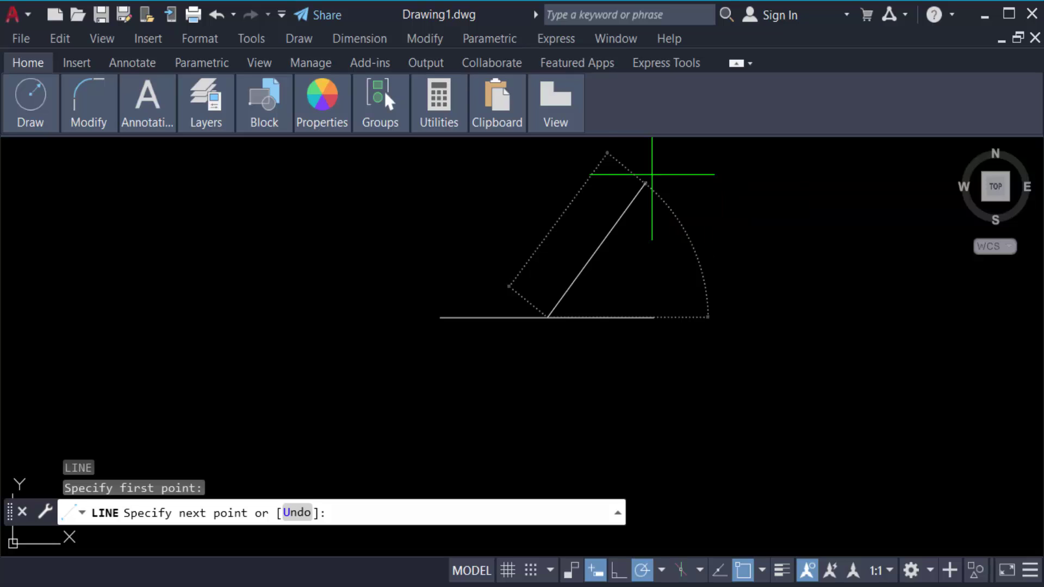
key("Return")
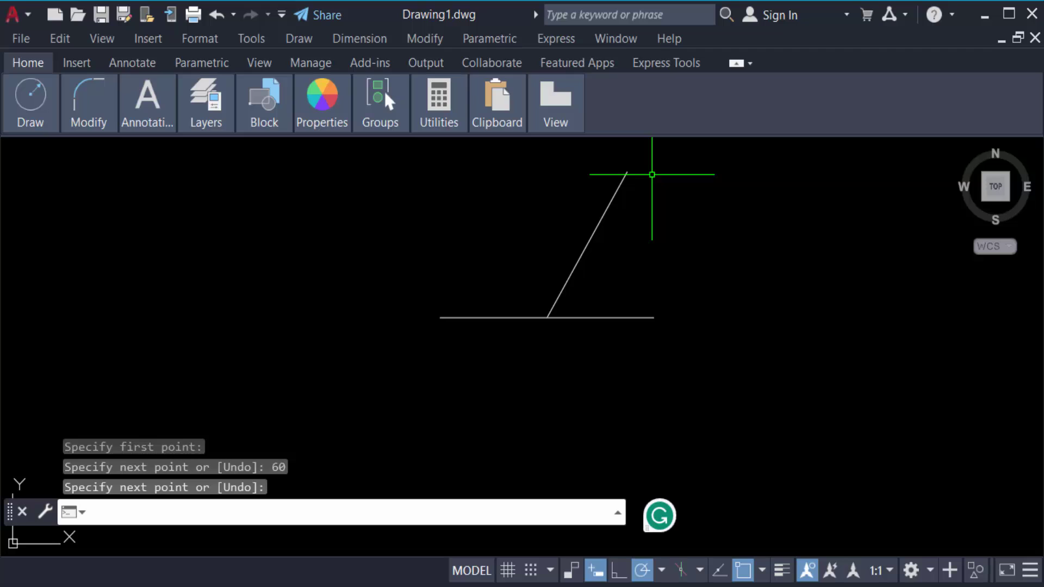
Step: Connect the 60° line's top endpoint to the base's right end and left end
type("l")
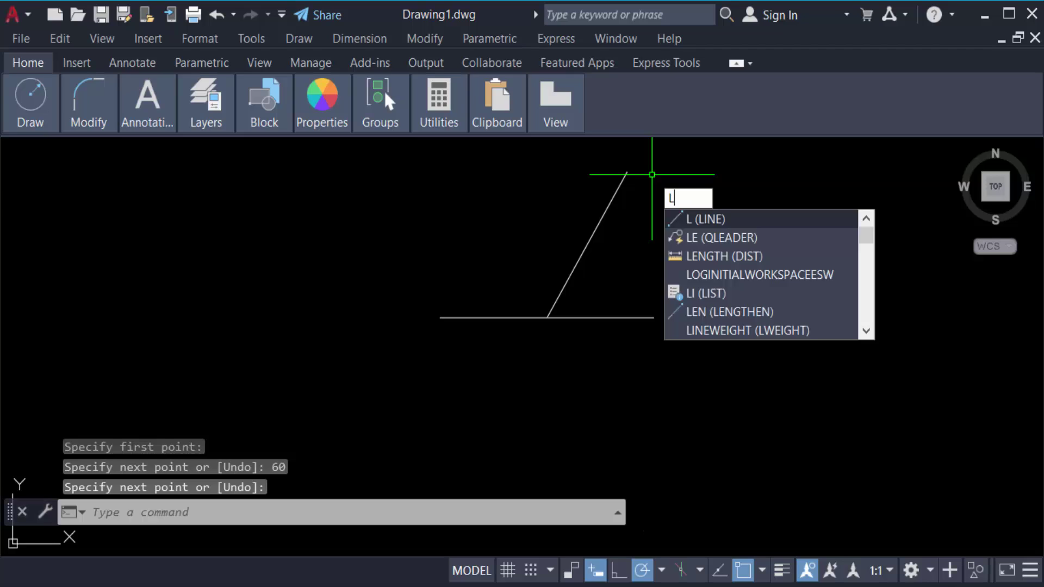
key("Return")
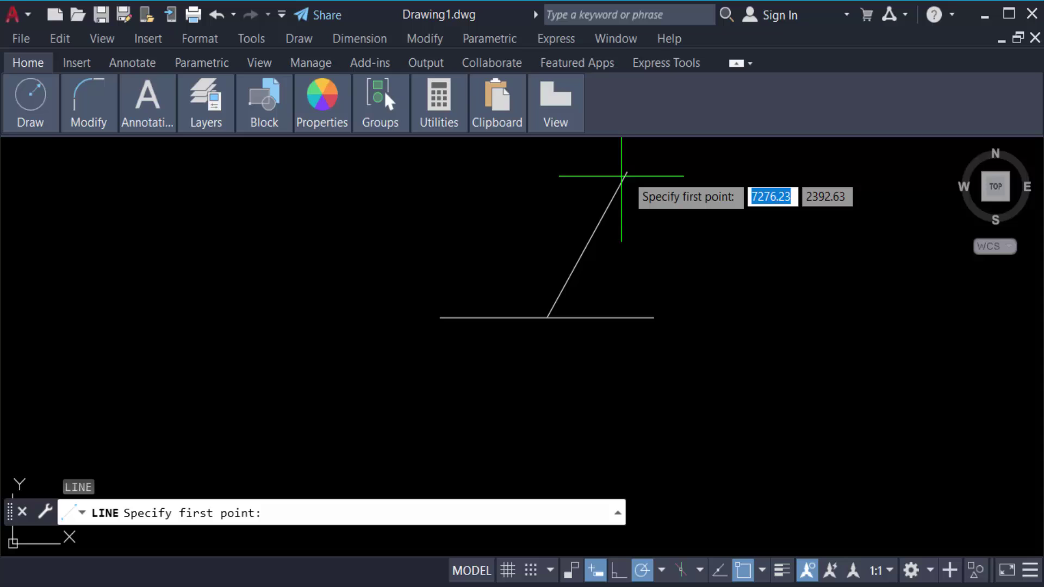
left_click(627, 173)
left_click(654, 318)
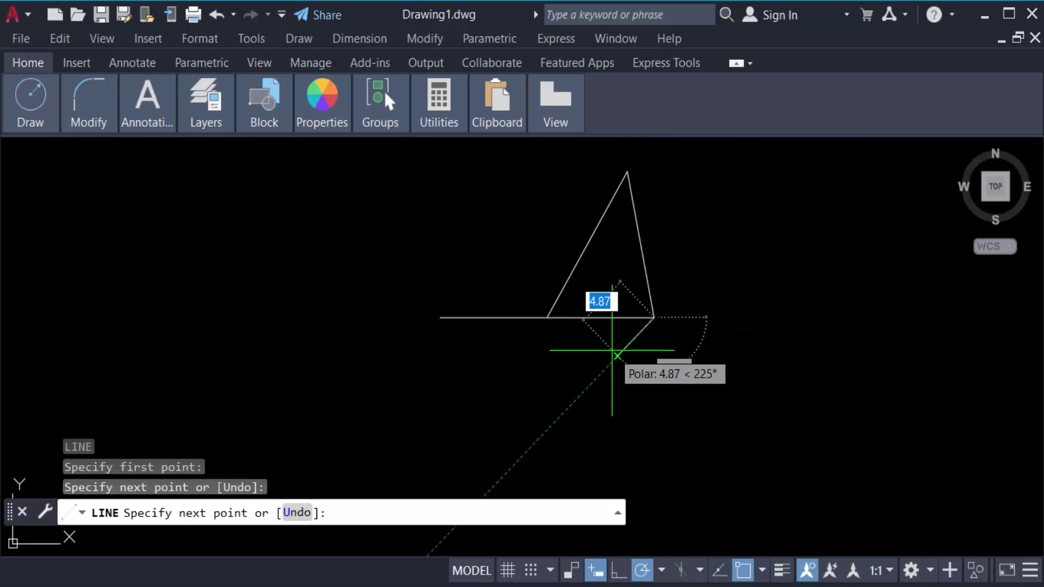
key("Return")
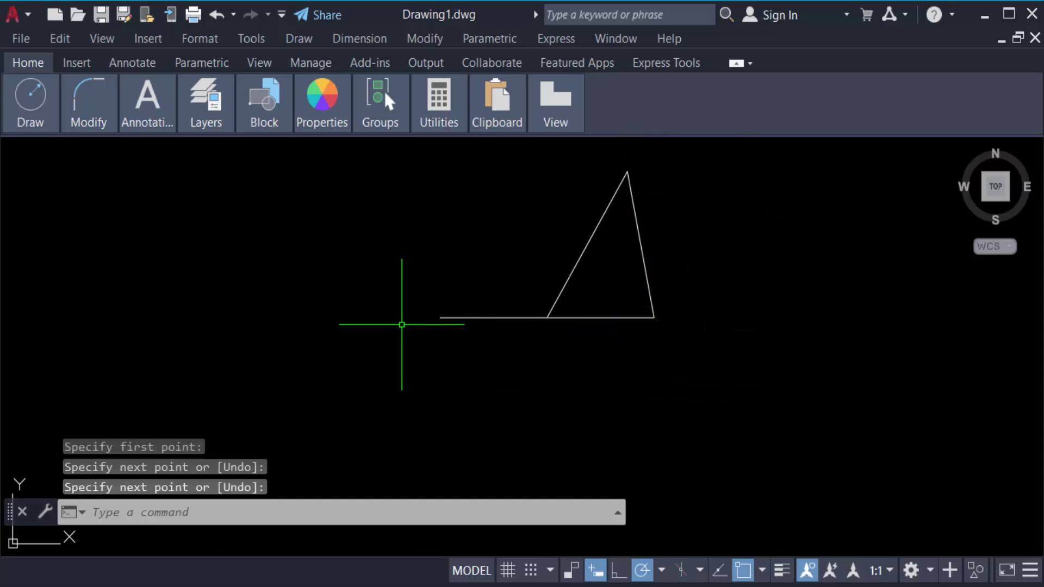
key("Return")
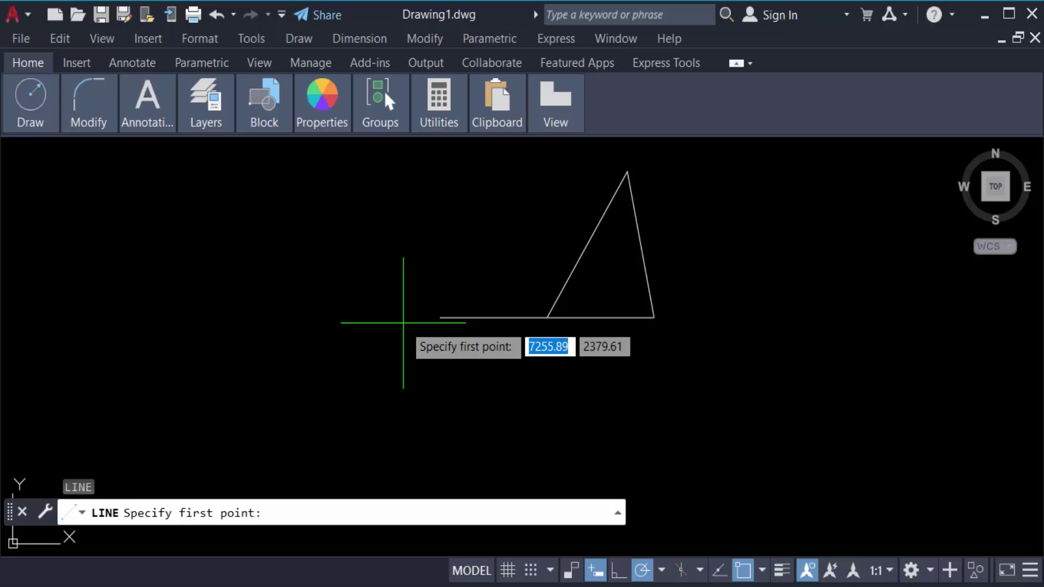
left_click(440, 318)
left_click(627, 173)
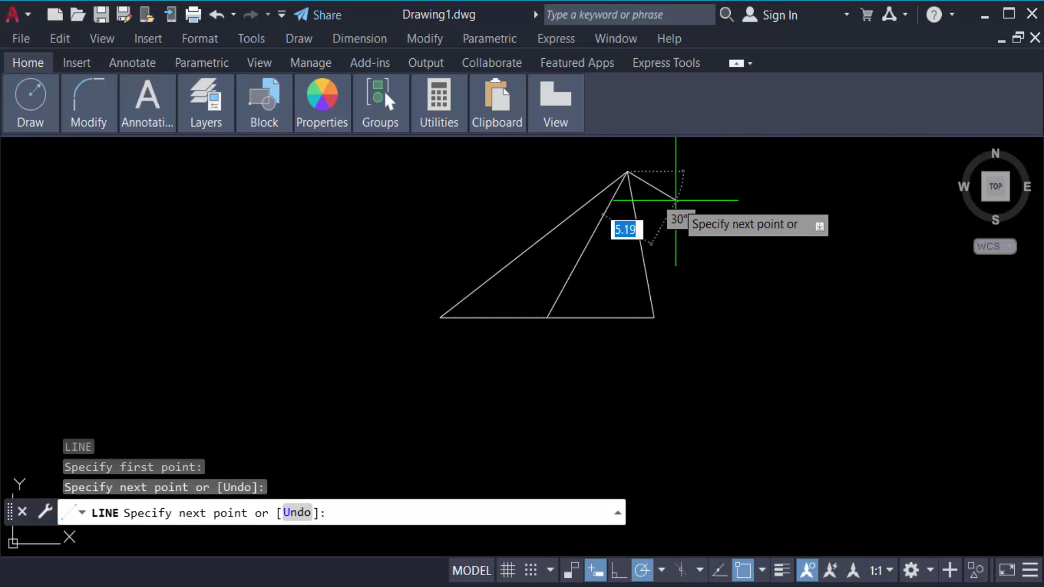
key("Return")
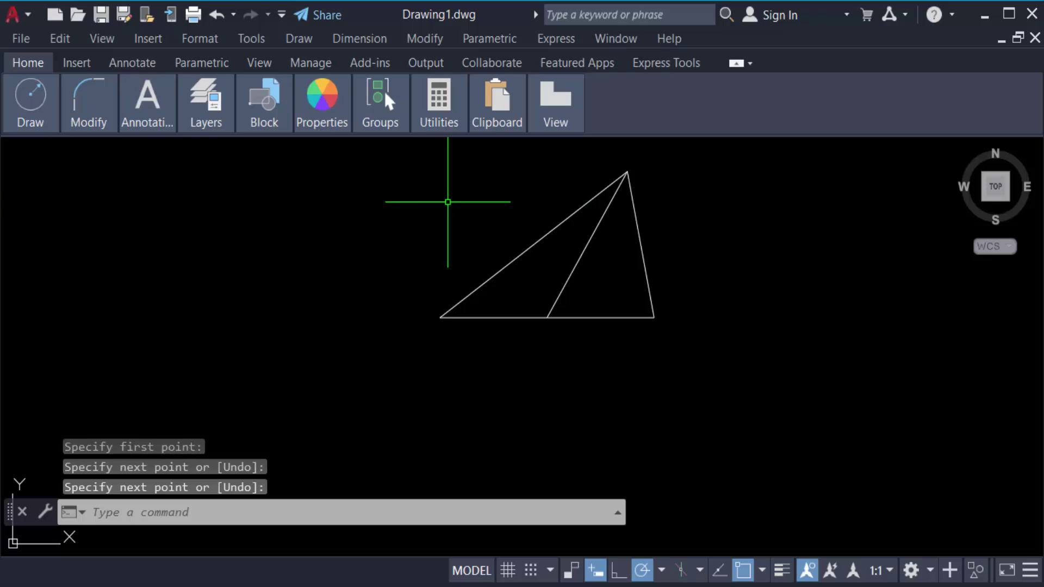
Step: Add a 20.0000 aligned dimension below the triangle's base
mouse_move(153, 122)
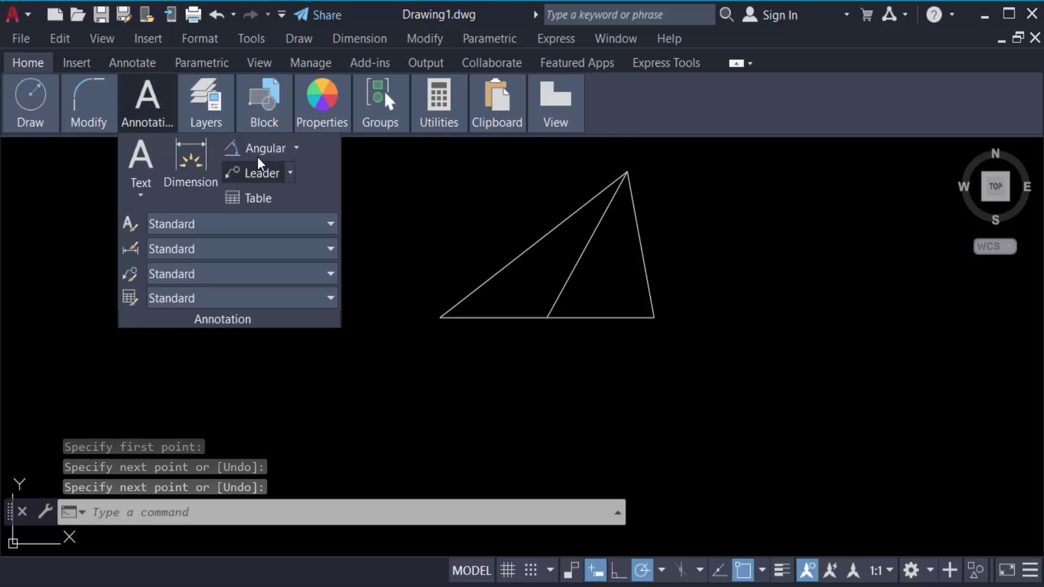
left_click(297, 149)
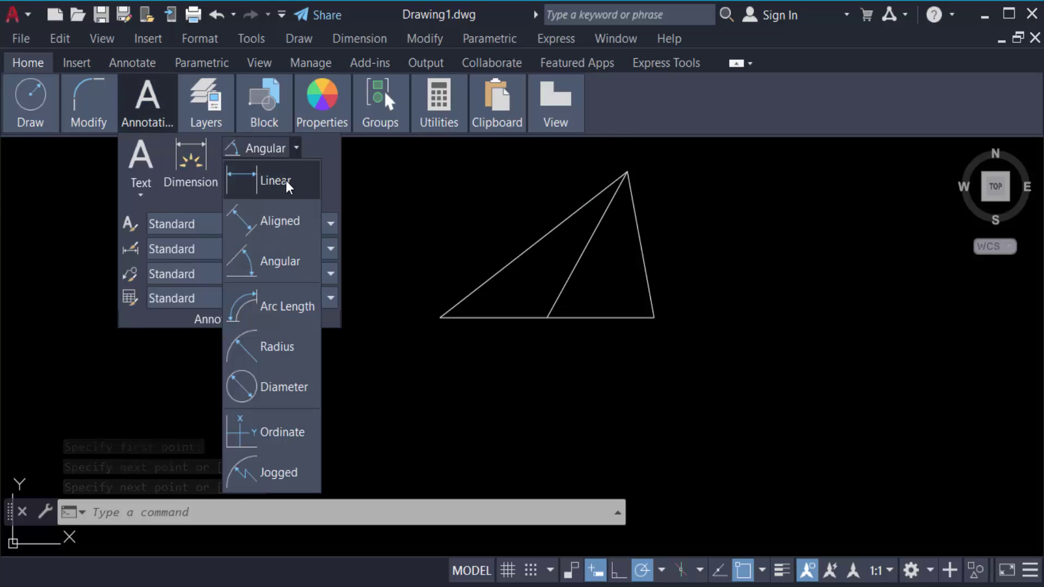
left_click(283, 220)
left_click(441, 318)
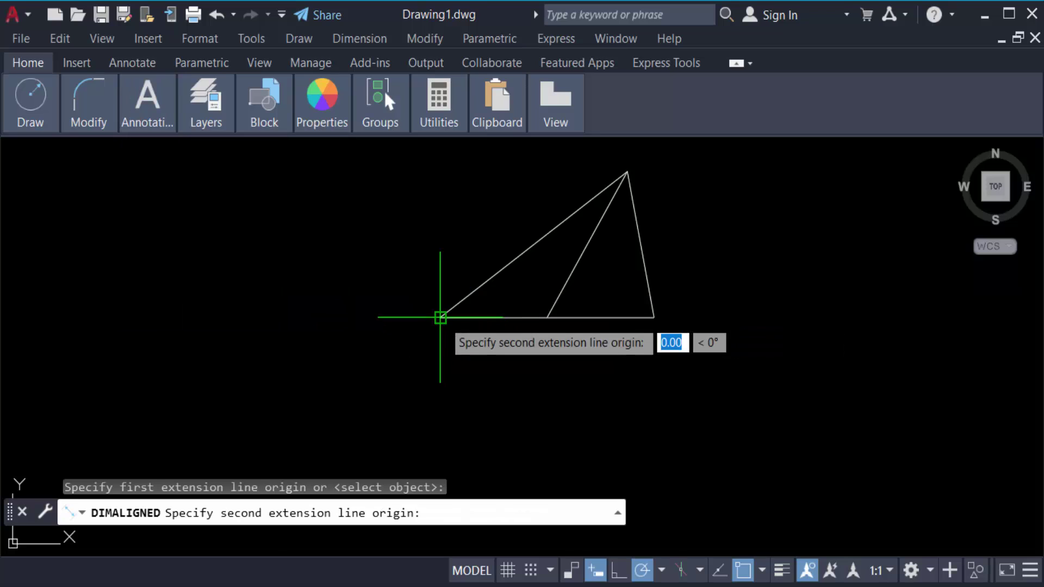
left_click(650, 318)
left_click(646, 342)
scroll(646, 343, "up", 7)
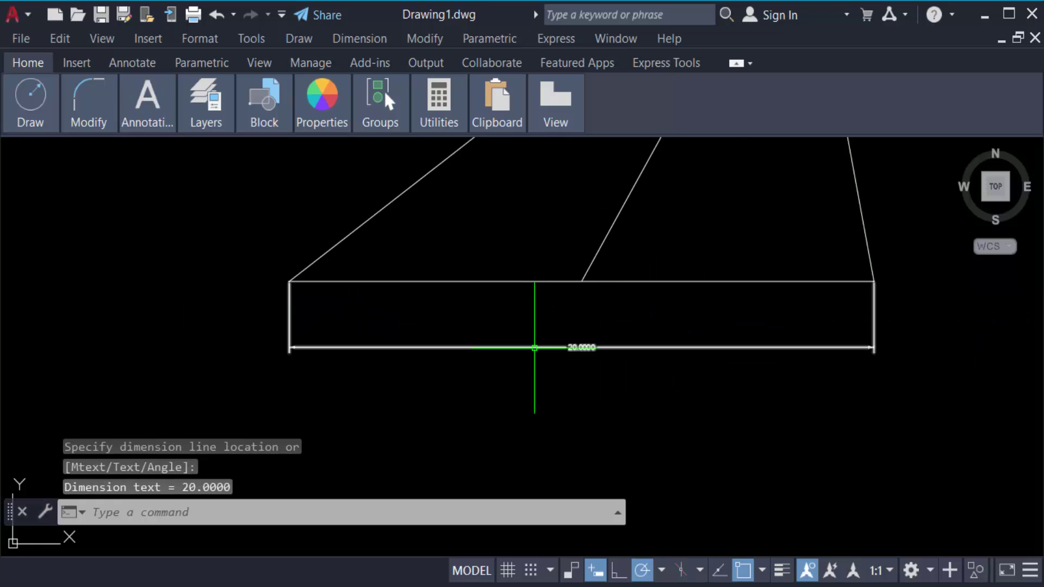
scroll(604, 379, "down", 5)
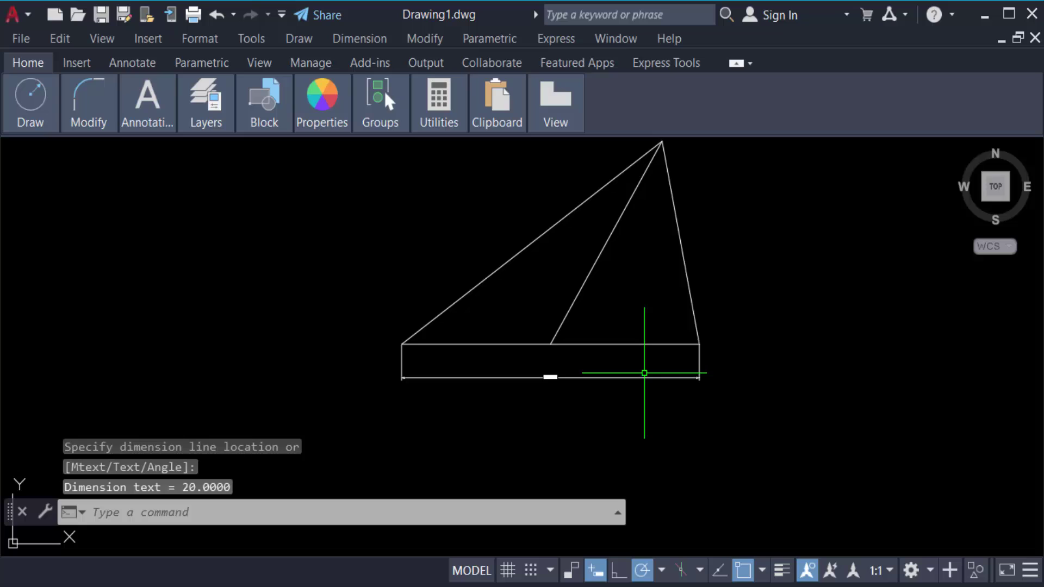
key("Return")
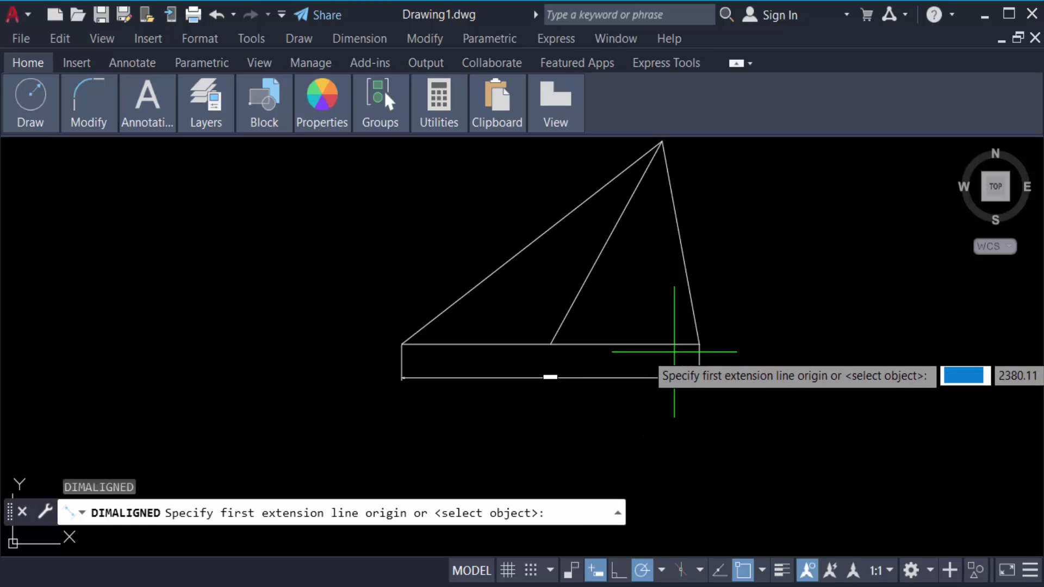
Step: Place a 15.0000 aligned dimension alongside the slanted 60° line
left_click(551, 344)
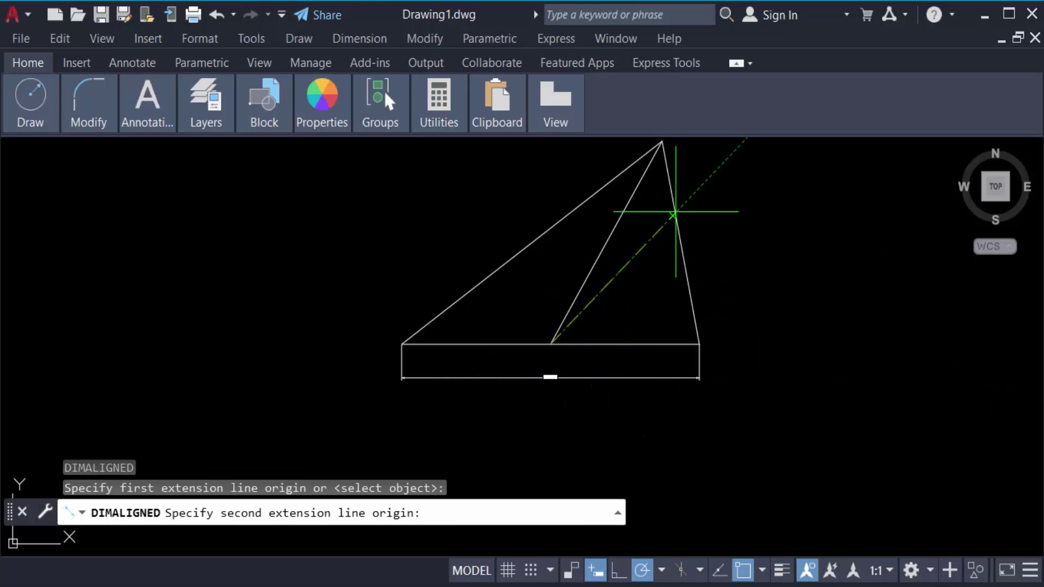
left_click(660, 145)
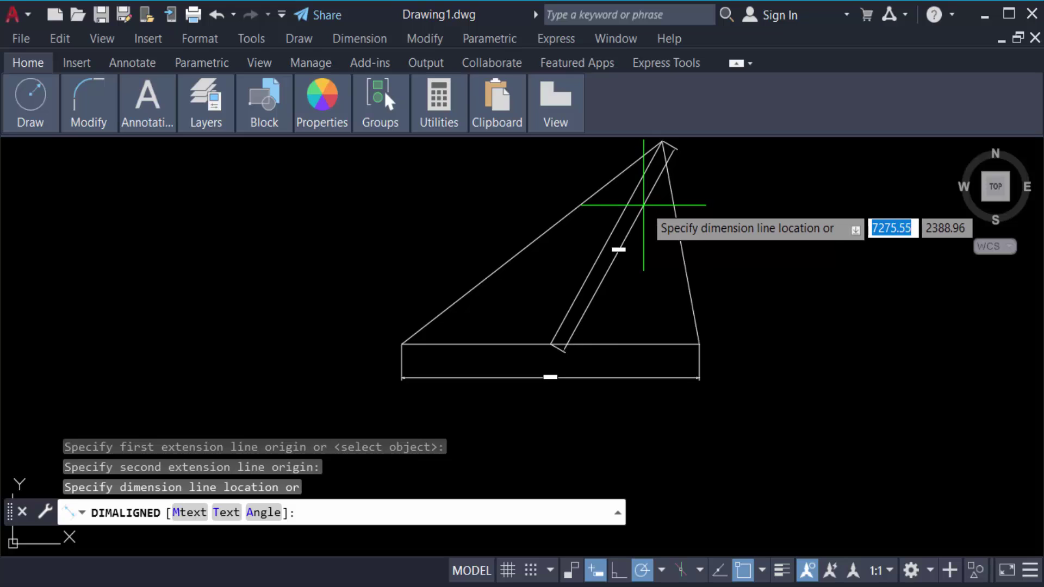
left_click(620, 261)
scroll(624, 227, "up", 4)
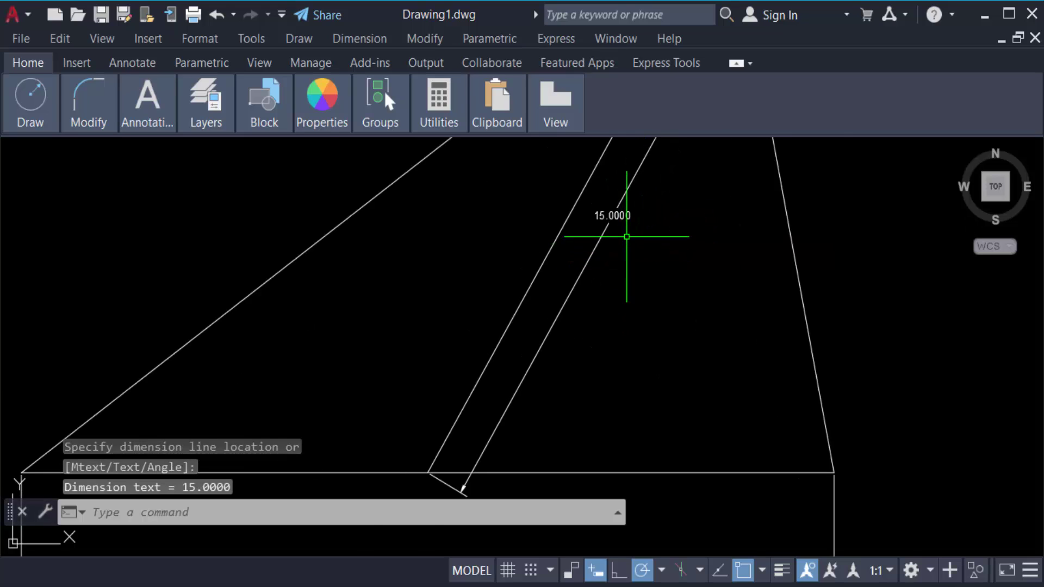
scroll(608, 294, "down", 2)
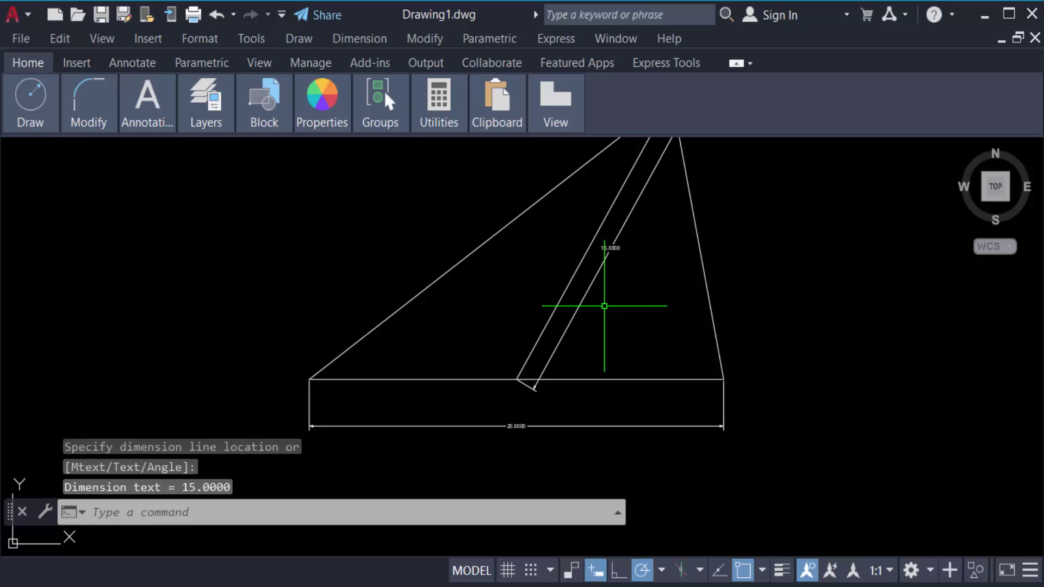
key("Return")
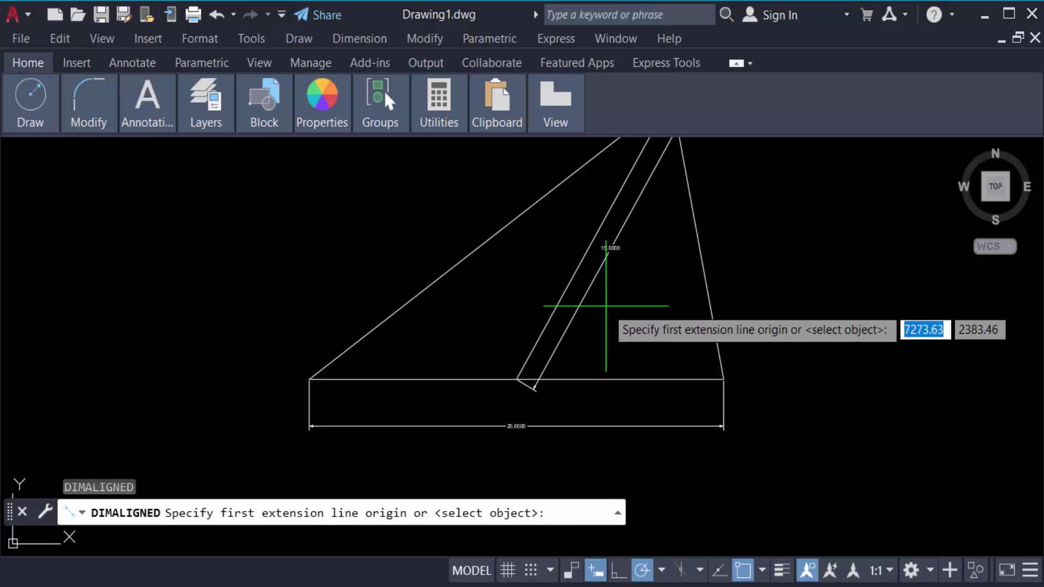
Step: Add a 13.2288 aligned dimension beside the triangle's right side
key("Return")
left_click(707, 295)
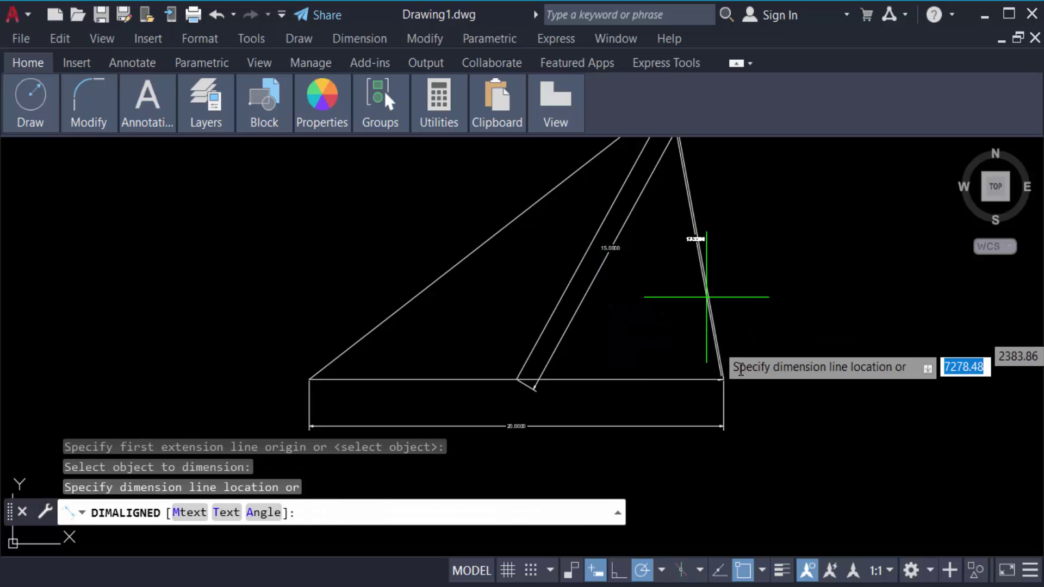
left_click(733, 297)
scroll(702, 244, "up", 6)
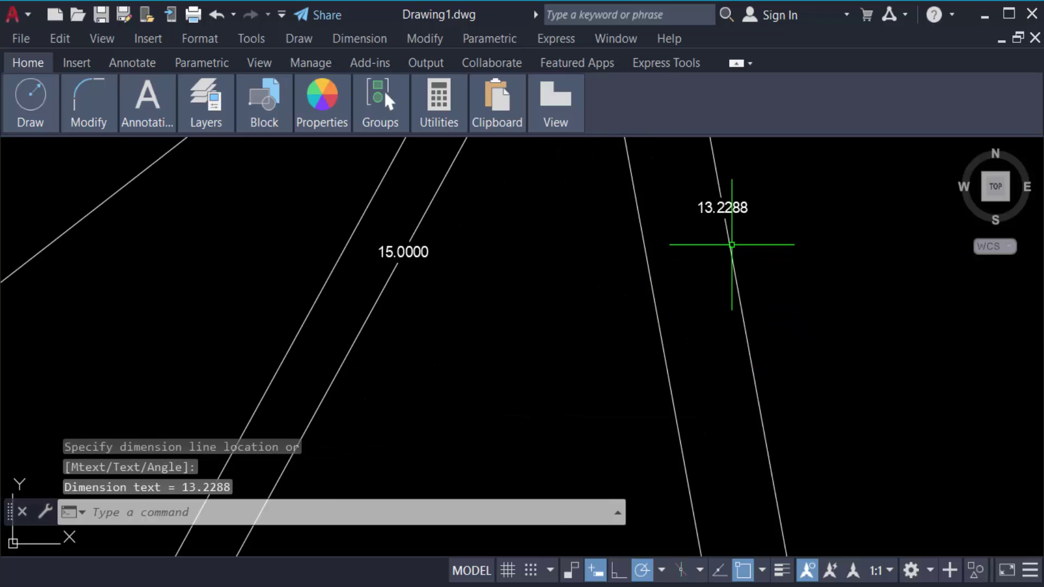
scroll(732, 245, "down", 5)
scroll(746, 272, "up", 4)
scroll(759, 310, "down", 3)
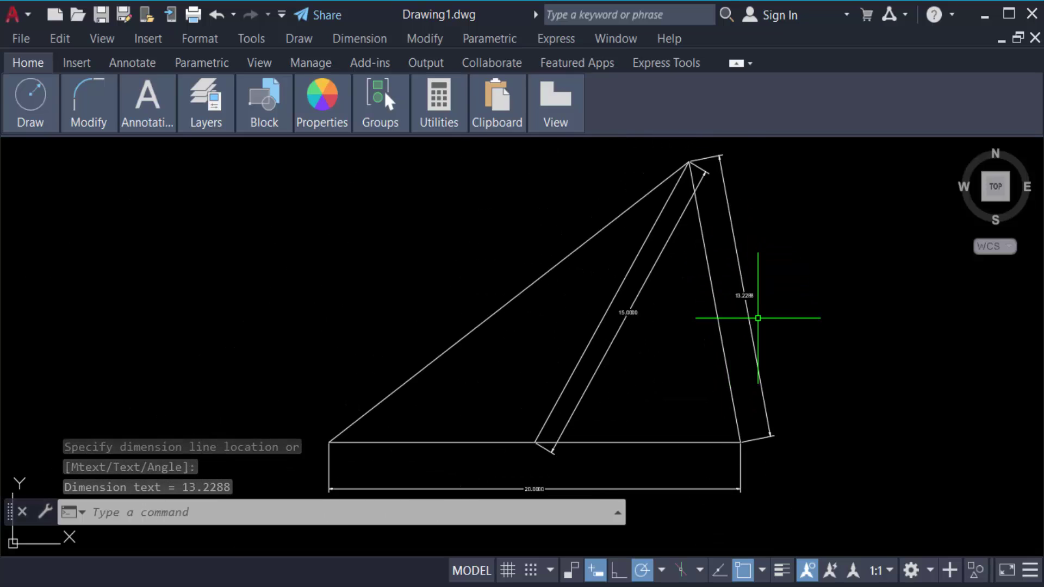
Step: Add a 21.7945 aligned dimension to the hypotenuse and select the 15.0000 dimension
key("Return")
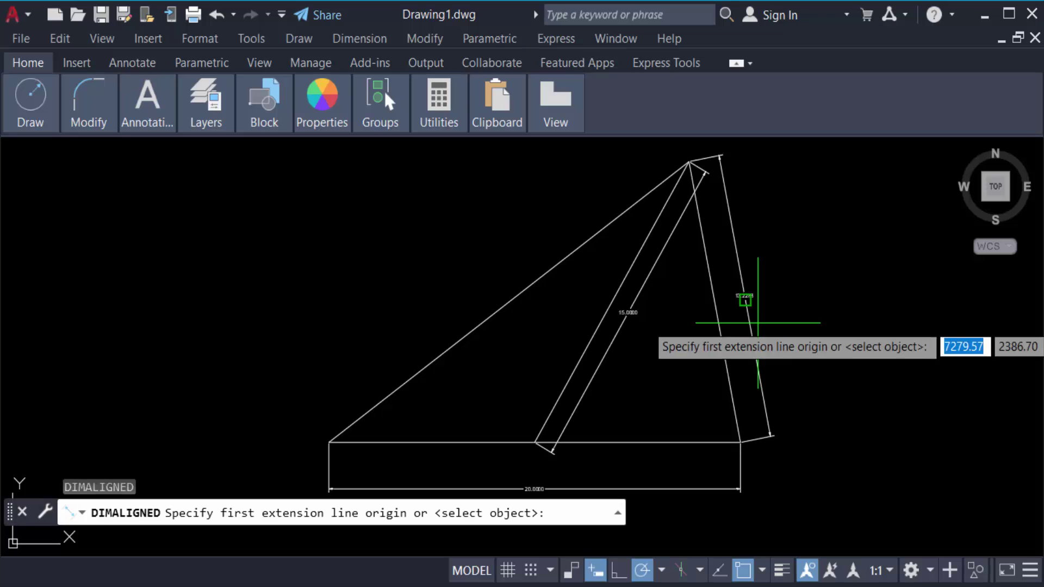
key("Return")
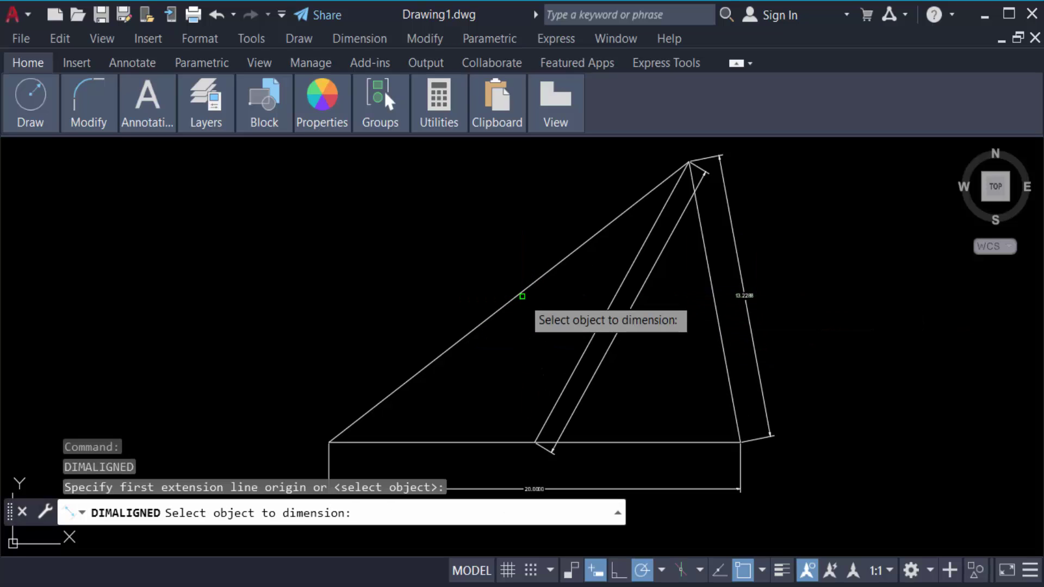
left_click(521, 296)
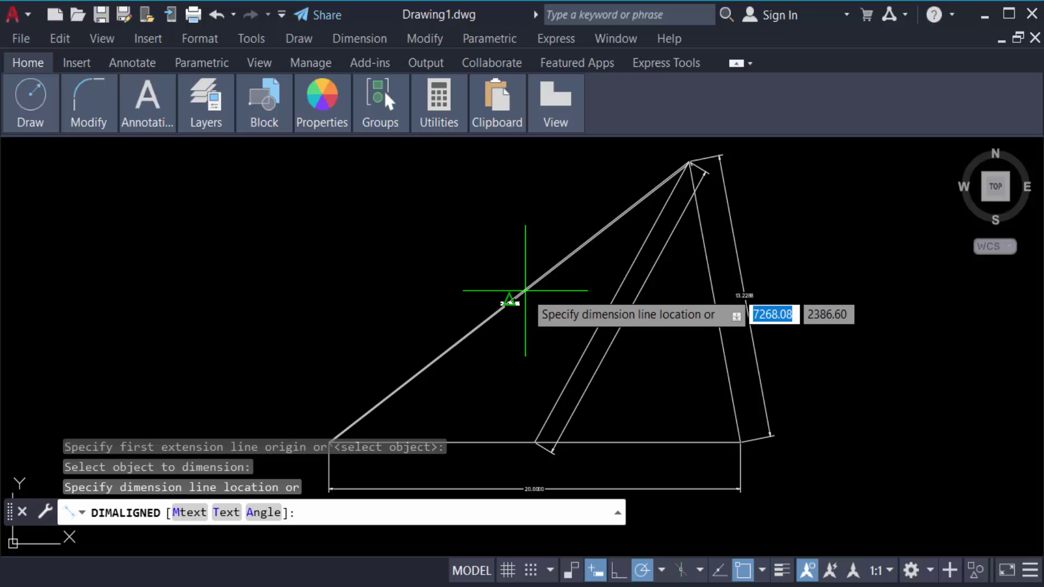
left_click(478, 275)
scroll(494, 284, "up", 3)
scroll(495, 280, "down", 3)
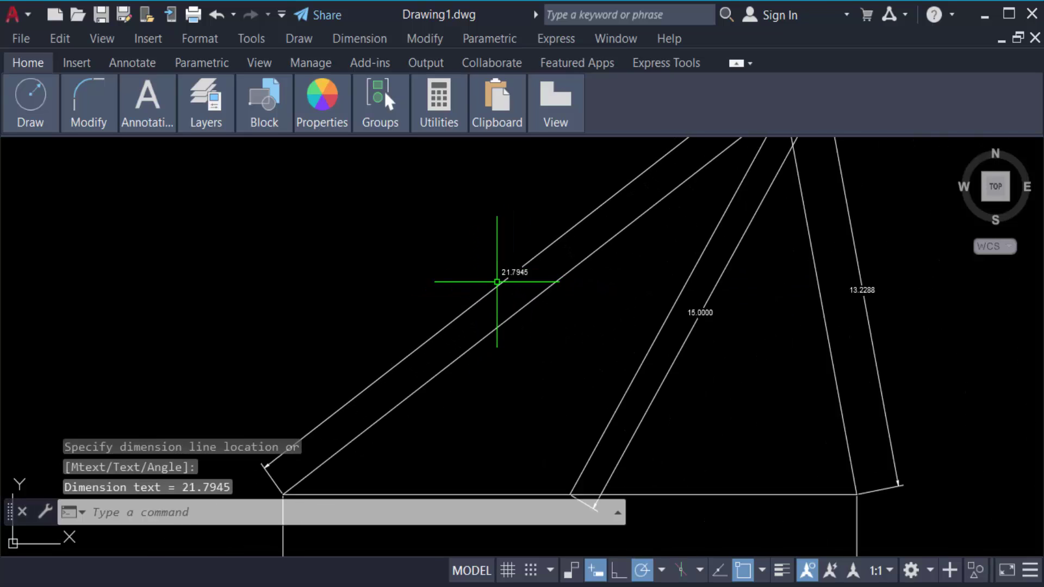
scroll(500, 310, "down", 2)
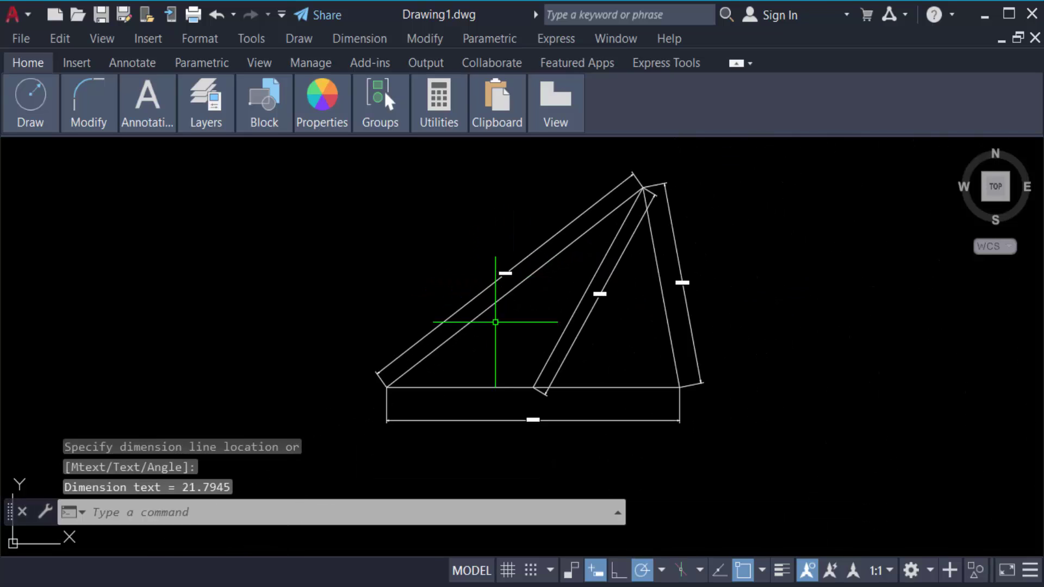
left_click(572, 344)
Step: Delete the 15.0000 dimension and add a 37° angular dimension at the lower-left corner
key("Delete")
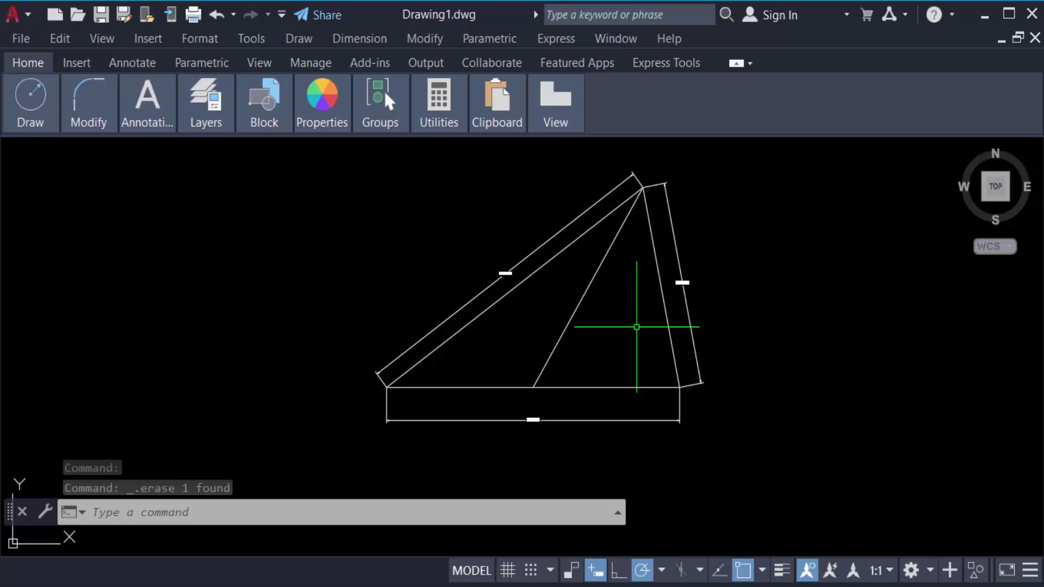
mouse_move(164, 114)
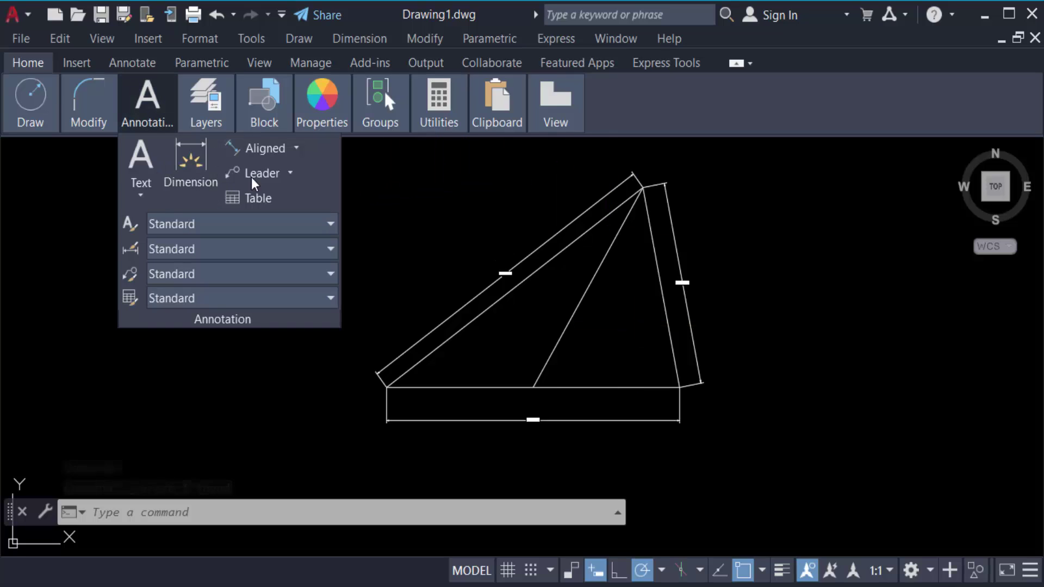
left_click(296, 147)
left_click(288, 263)
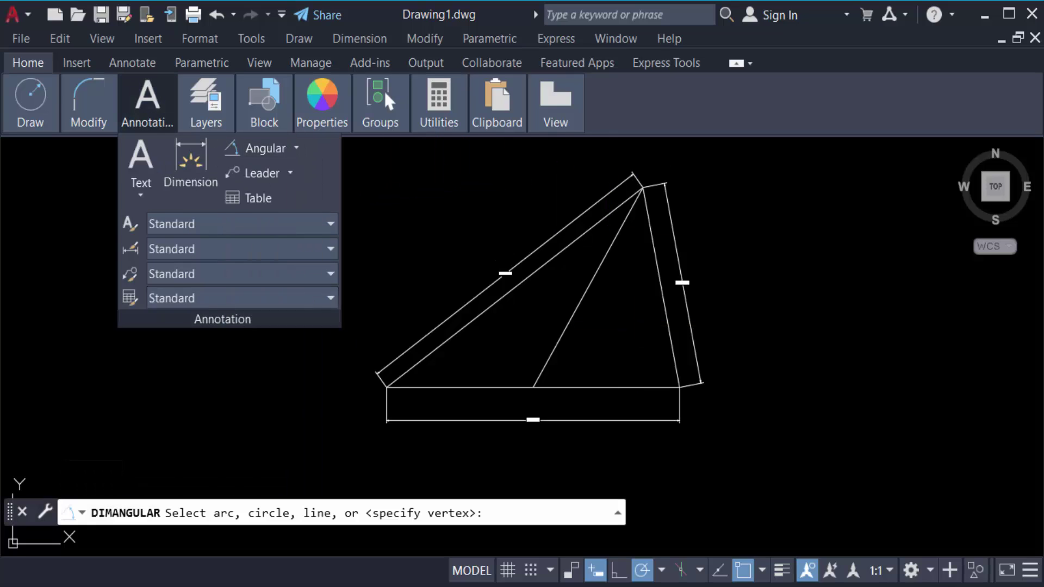
left_click(418, 388)
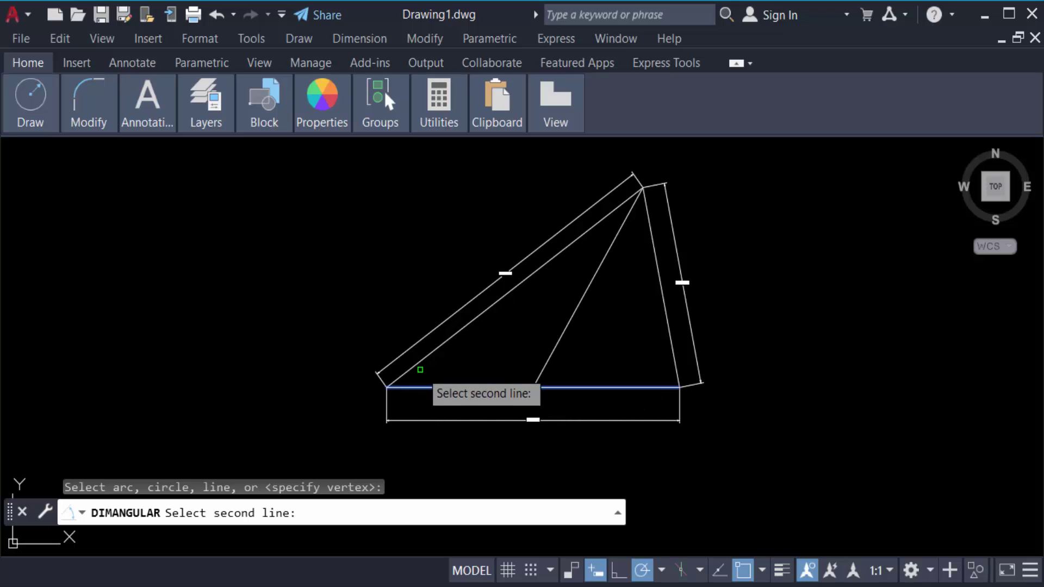
left_click(421, 360)
left_click(445, 361)
scroll(457, 364, "up", 5)
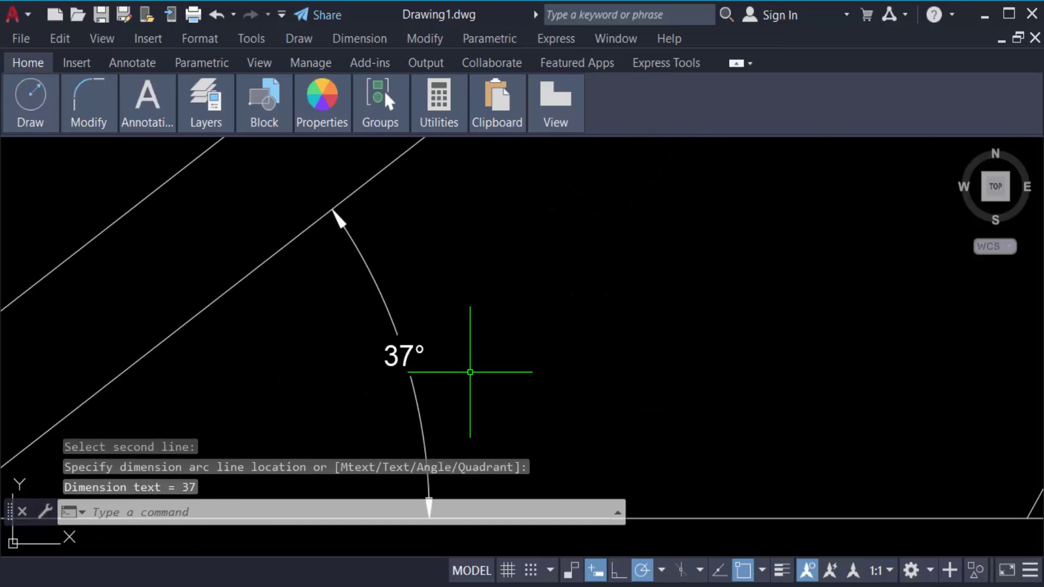
scroll(479, 373, "down", 6)
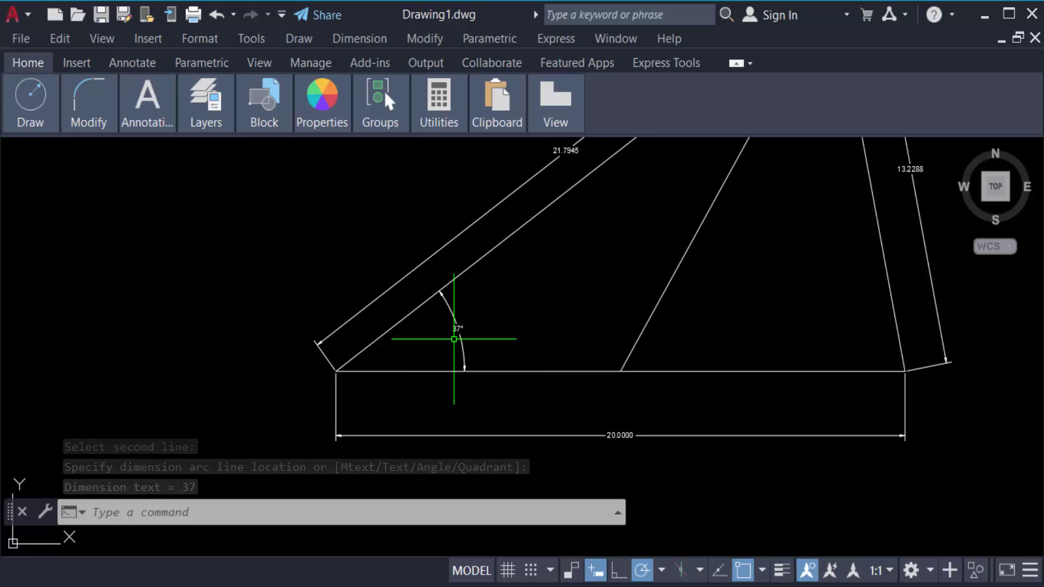
scroll(455, 334, "up", 5)
scroll(453, 338, "down", 6)
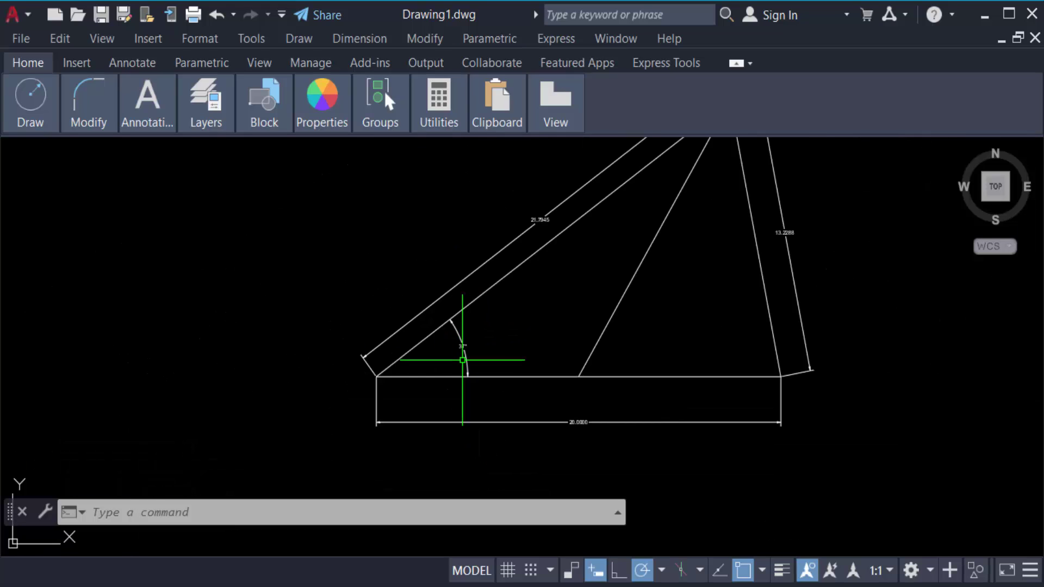
key("Return")
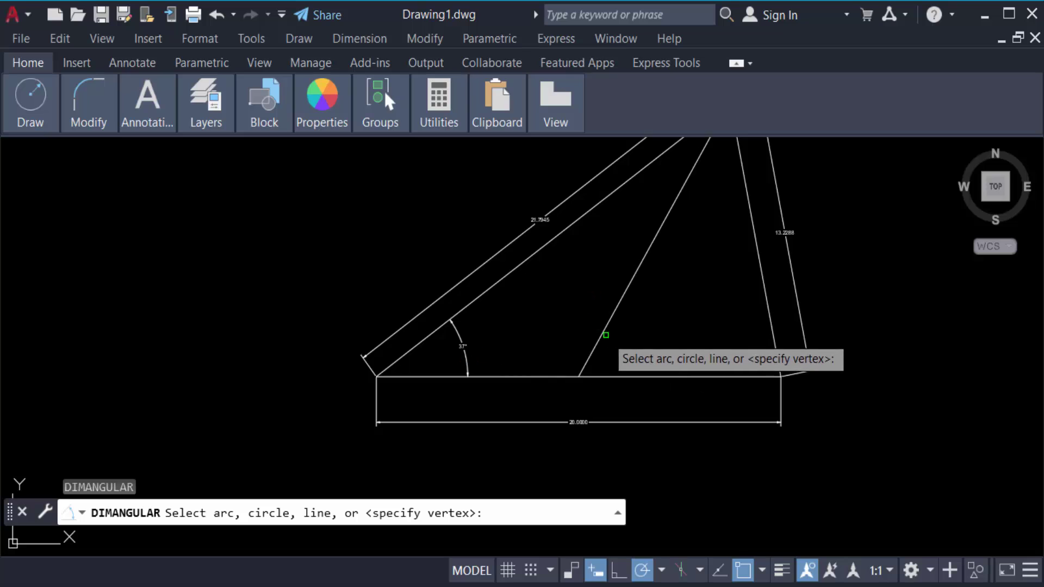
Step: Add 60° and 79° angular dimensions at the inner line's foot and the lower-right corner
left_click(612, 376)
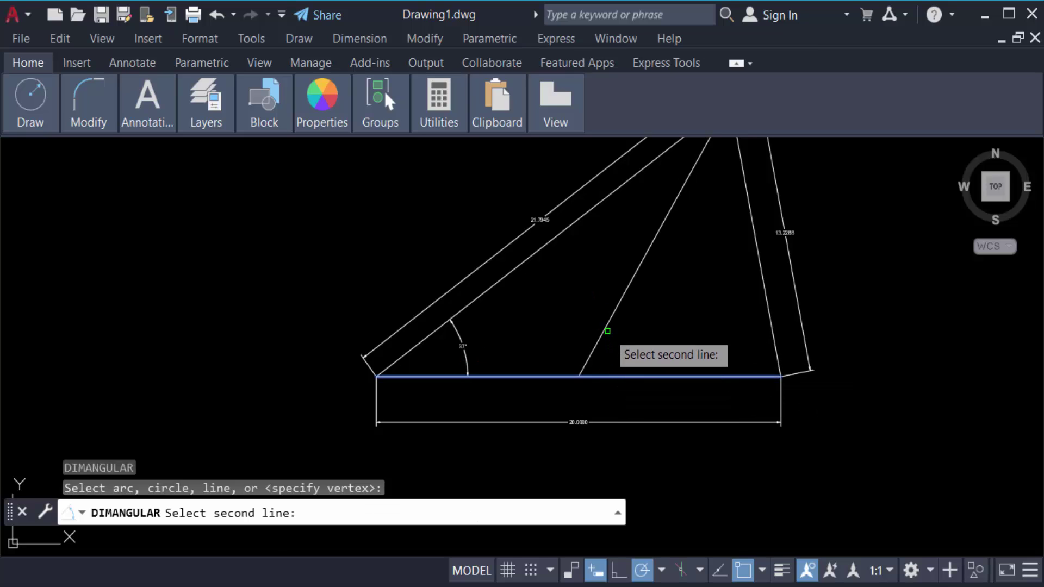
left_click(608, 331)
left_click(653, 349)
scroll(625, 357, "up", 5)
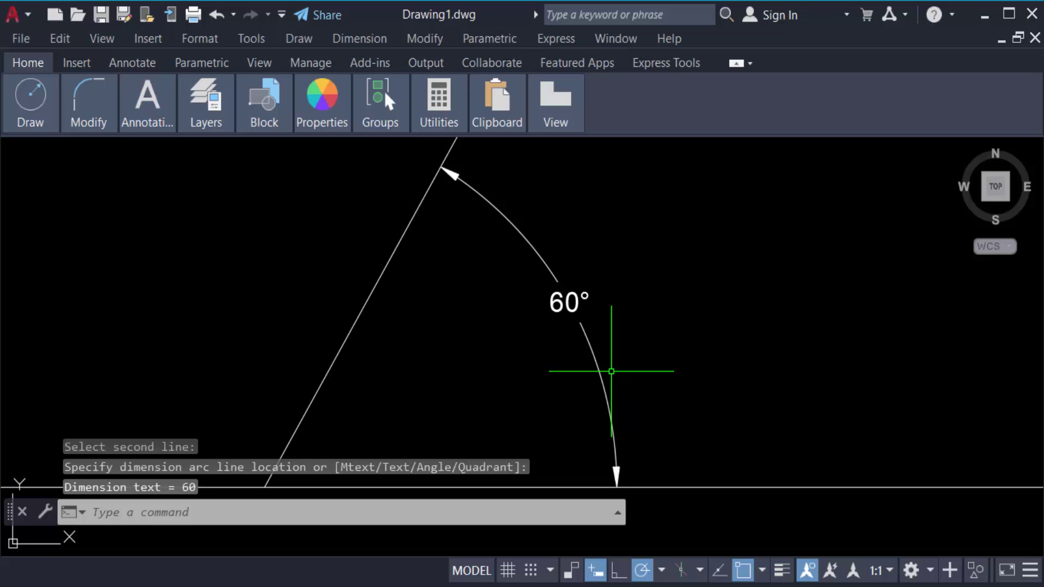
scroll(611, 372, "down", 5)
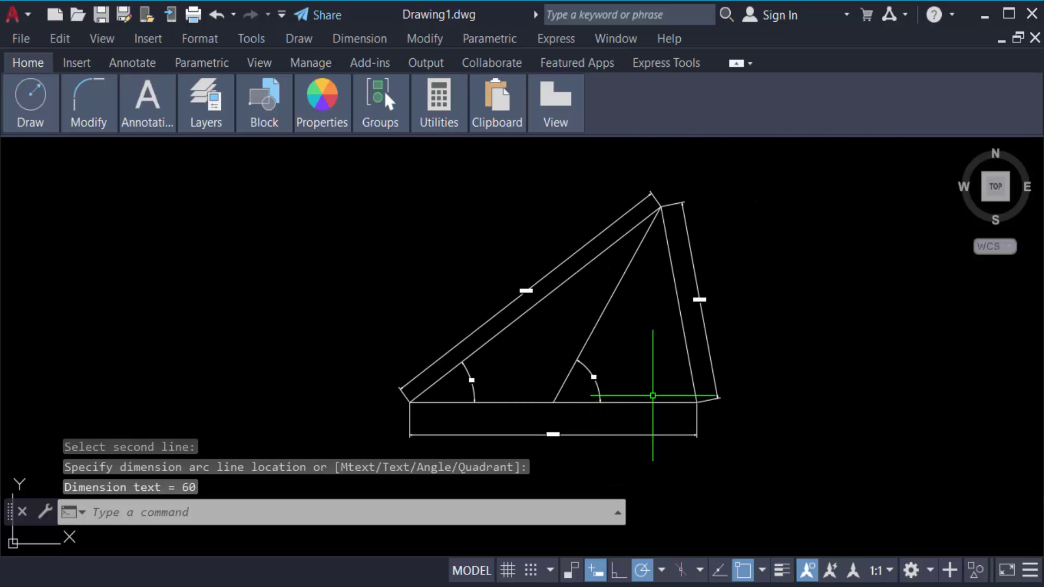
key("Return")
left_click(688, 387)
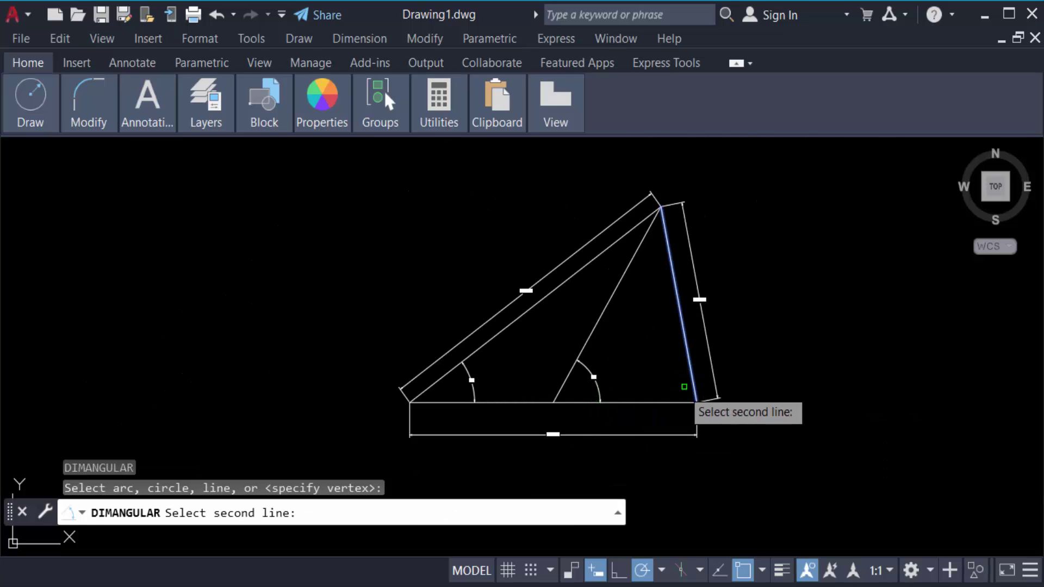
left_click(677, 402)
left_click(669, 381)
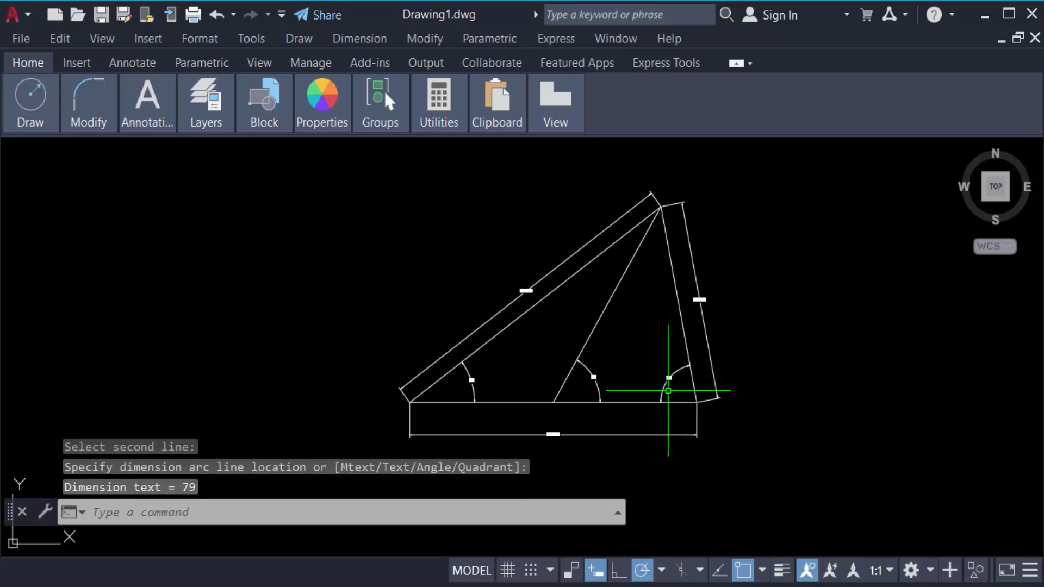
scroll(669, 390, "up", 3)
scroll(637, 381, "down", 3)
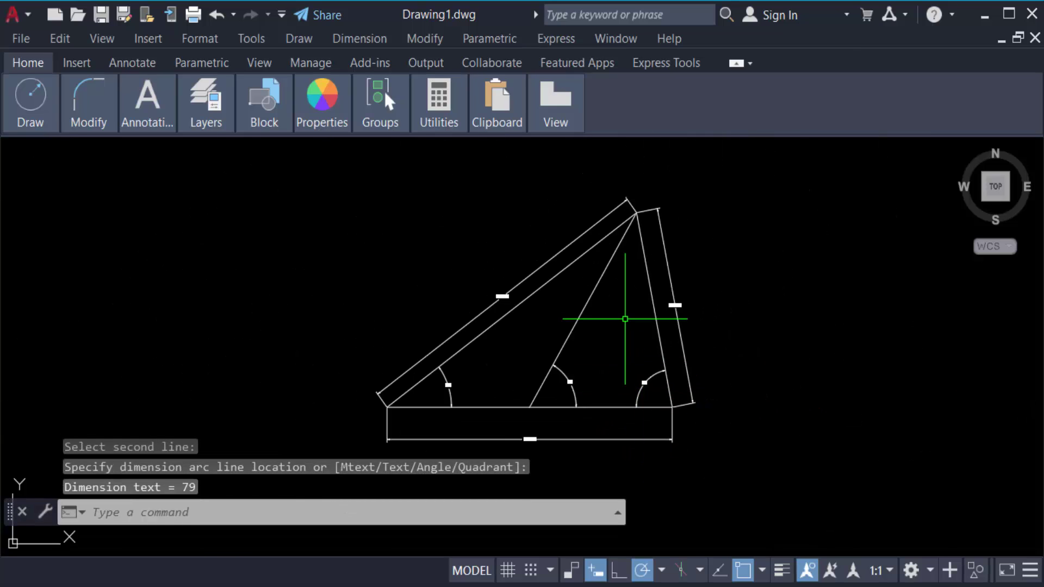
scroll(626, 319, "up", 2)
Step: Add 41° and 23° angular dimensions on either side of the inner line at the apex
key("Return")
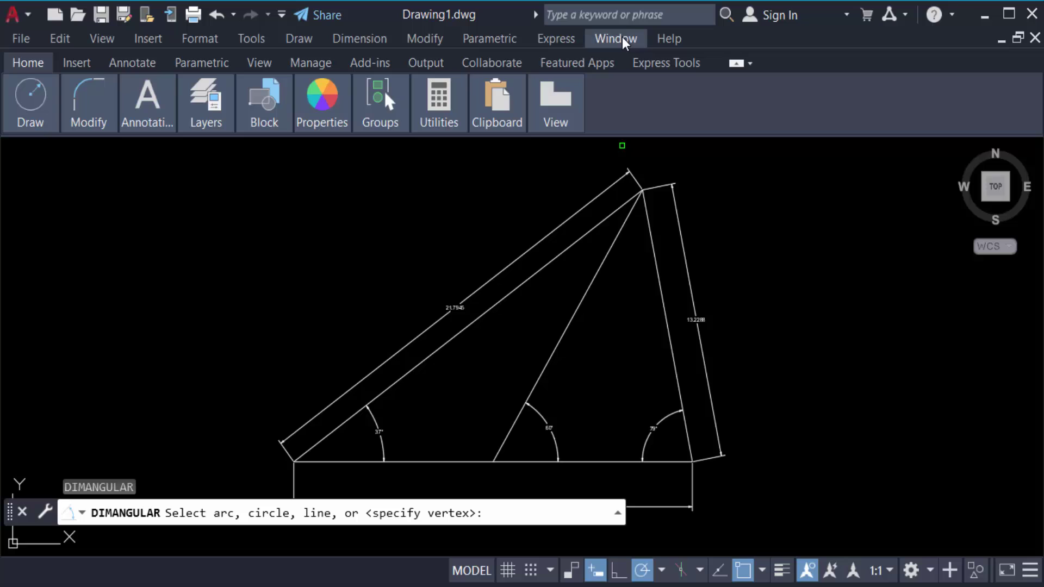
left_click(627, 218)
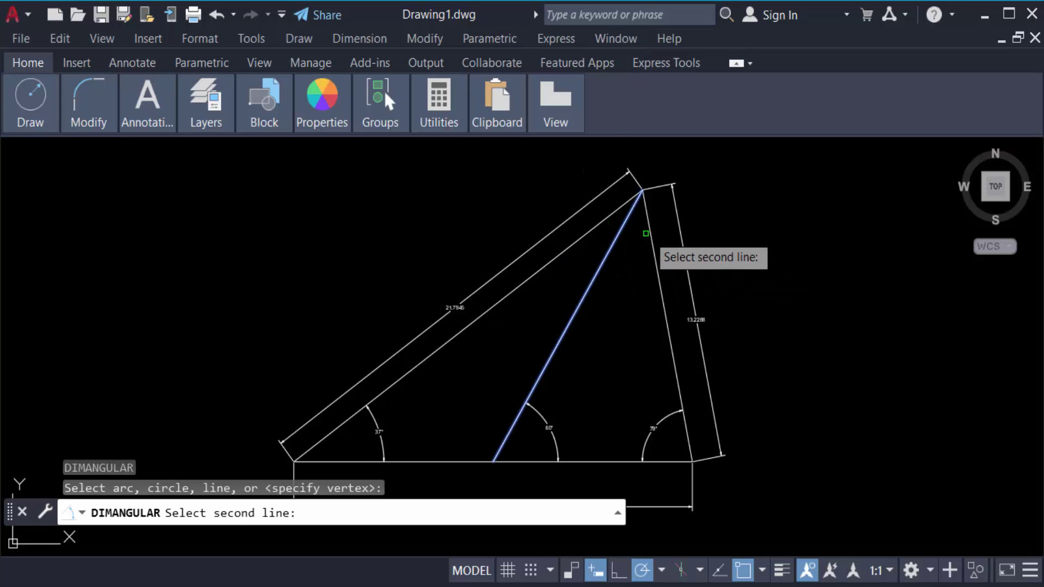
left_click(646, 233)
left_click(634, 256)
scroll(632, 257, "up", 3)
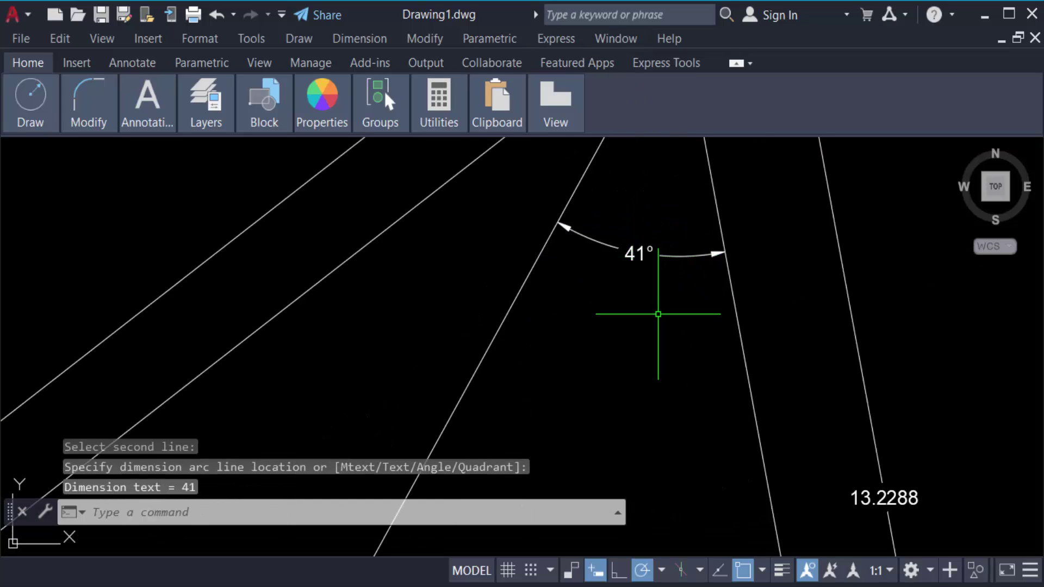
scroll(659, 314, "down", 3)
key("Return")
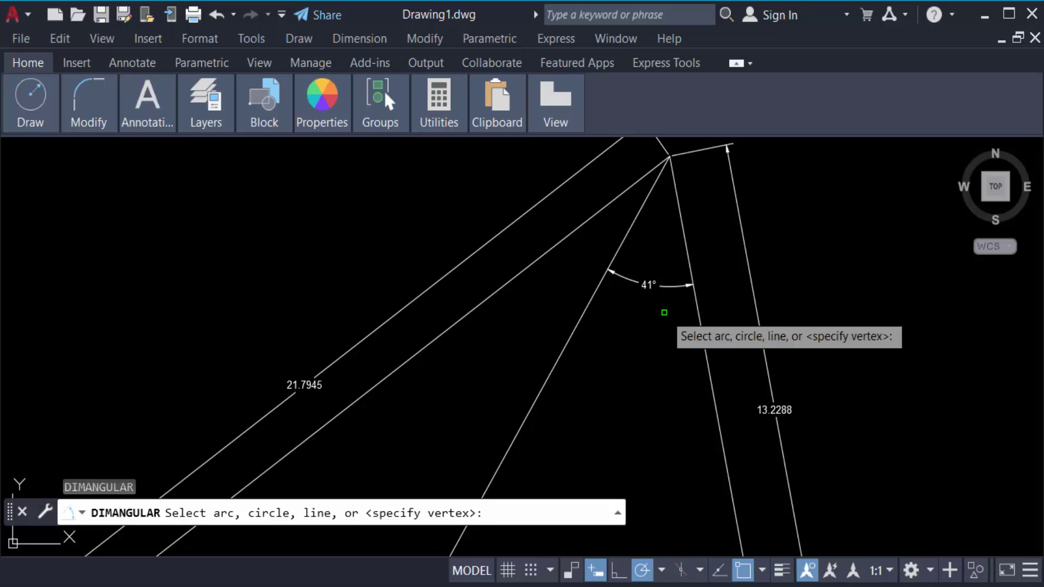
left_click(569, 238)
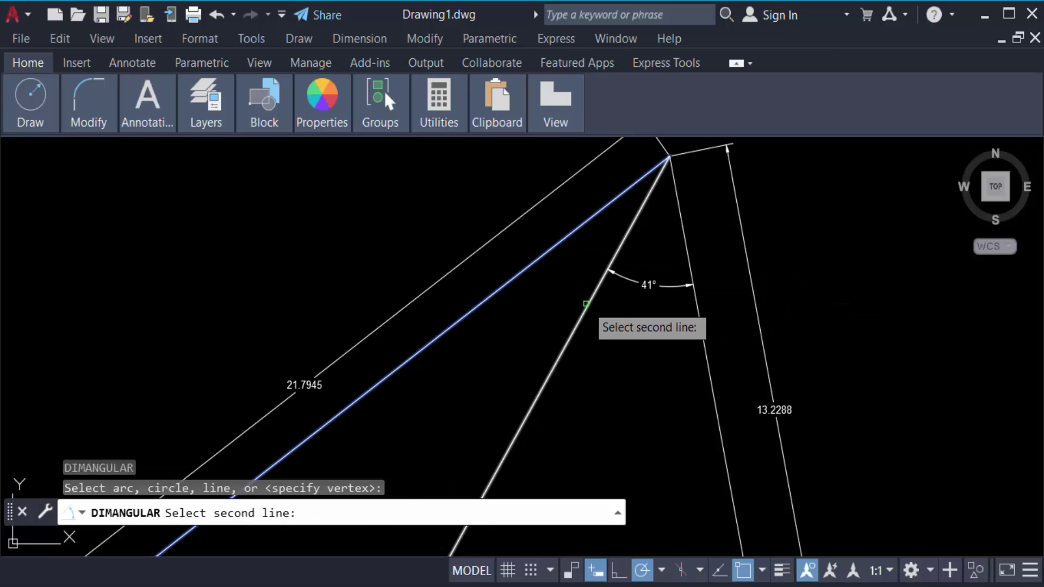
left_click(586, 303)
left_click(568, 282)
scroll(566, 293, "up", 3)
scroll(609, 218, "down", 1)
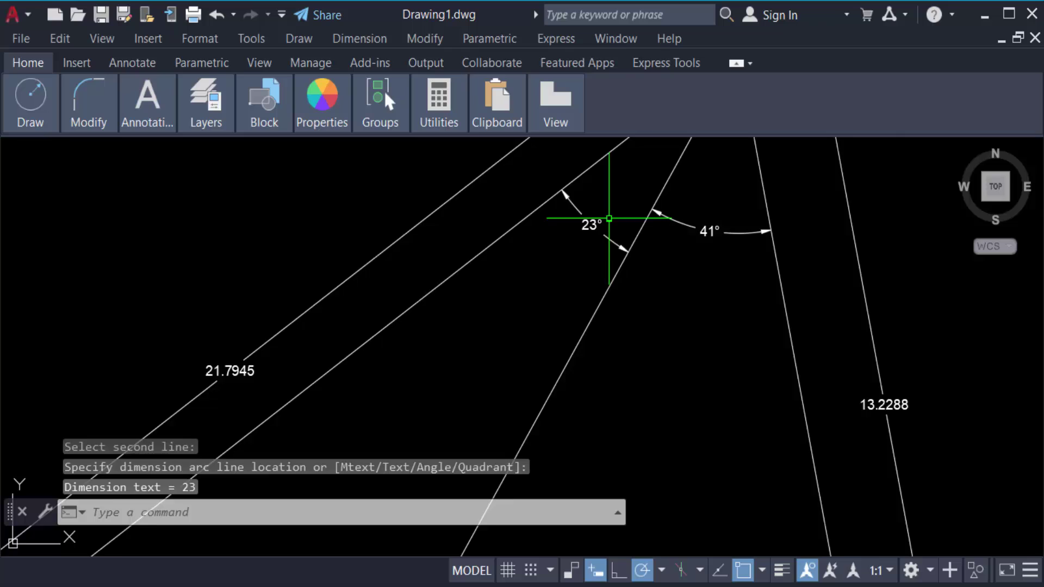
scroll(625, 261, "down", 5)
scroll(715, 449, "up", 3)
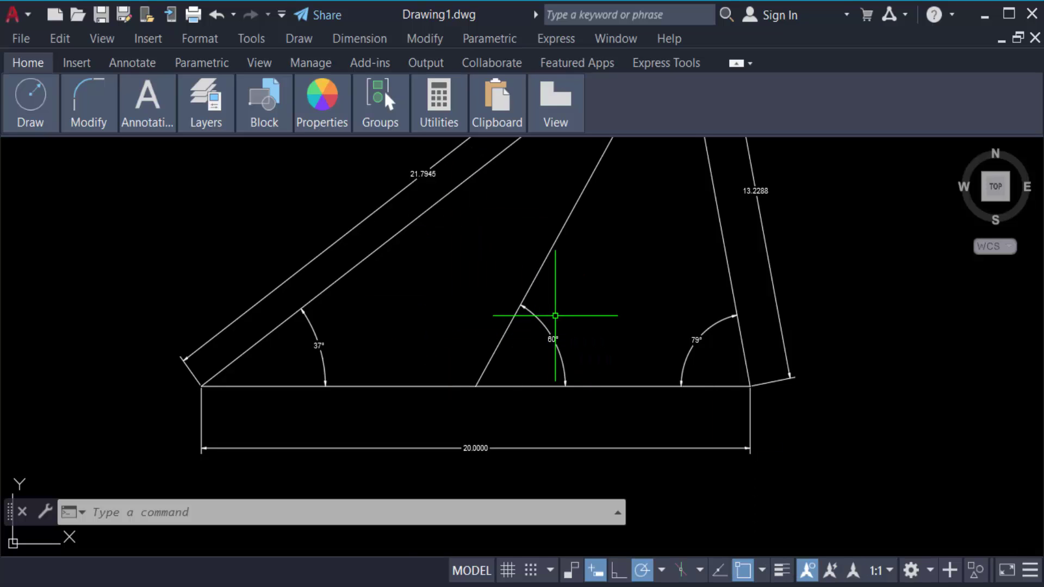
scroll(543, 345, "up", 4)
scroll(543, 345, "down", 4)
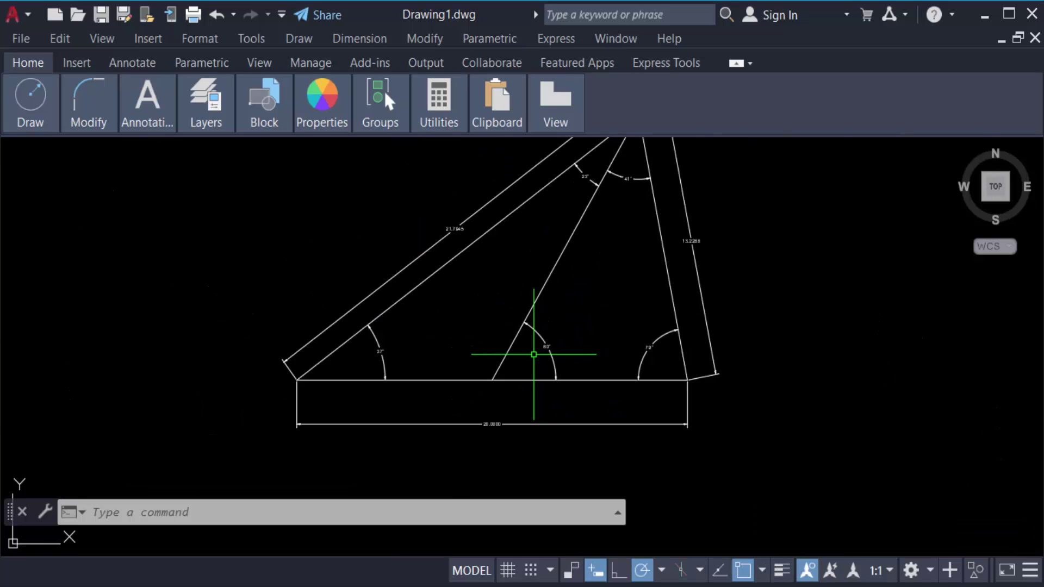